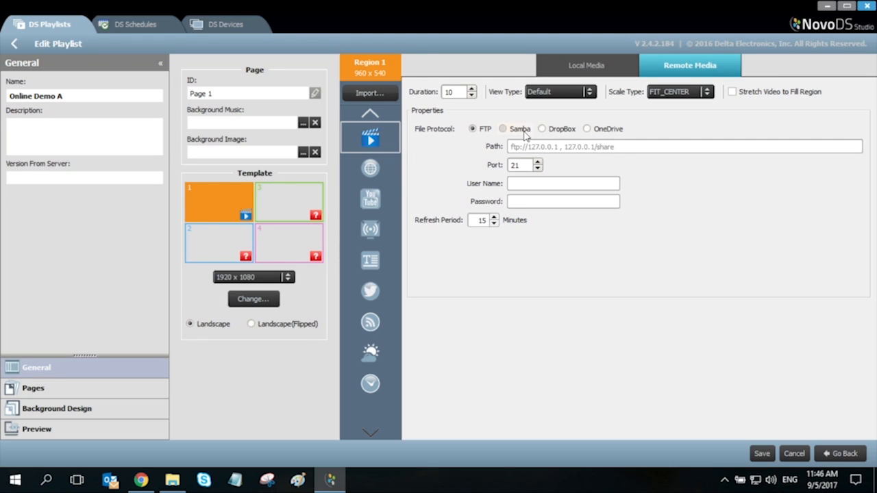
Set Region 1's remote media to Samba with path smb://192.168.1.122/demo, and enter the account's user name and password
click(525, 132)
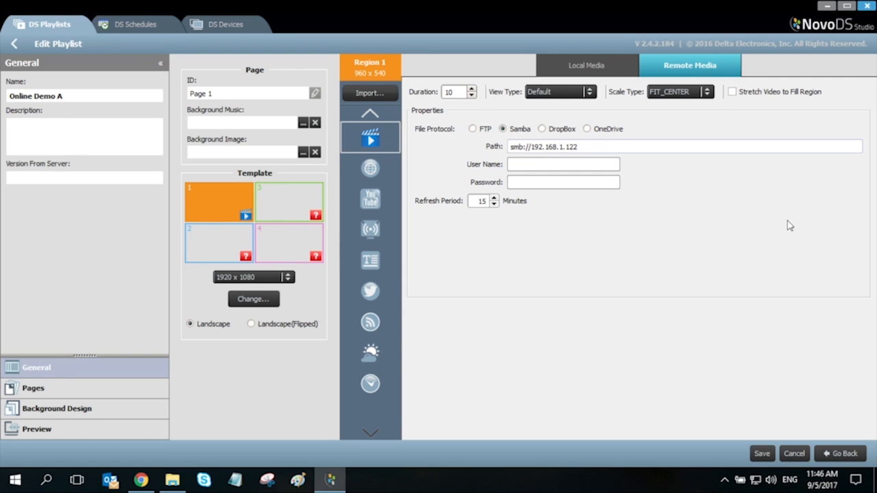
key(Tab)
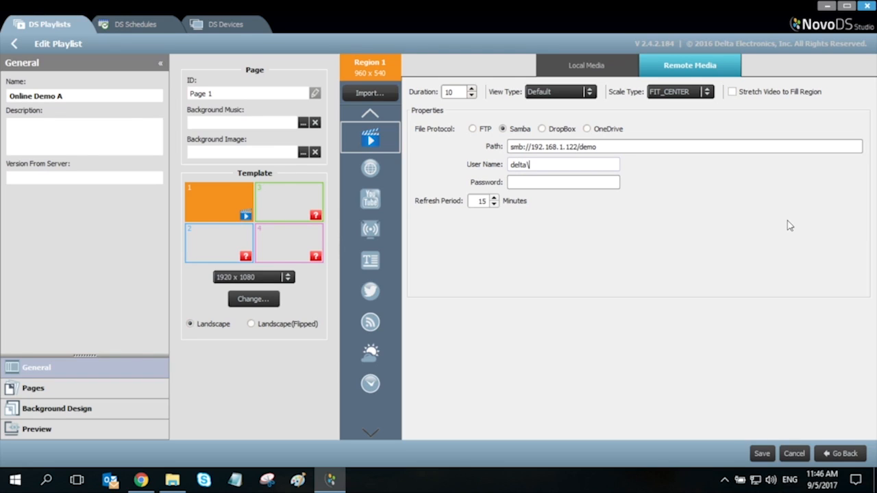
key(Tab)
text(••)
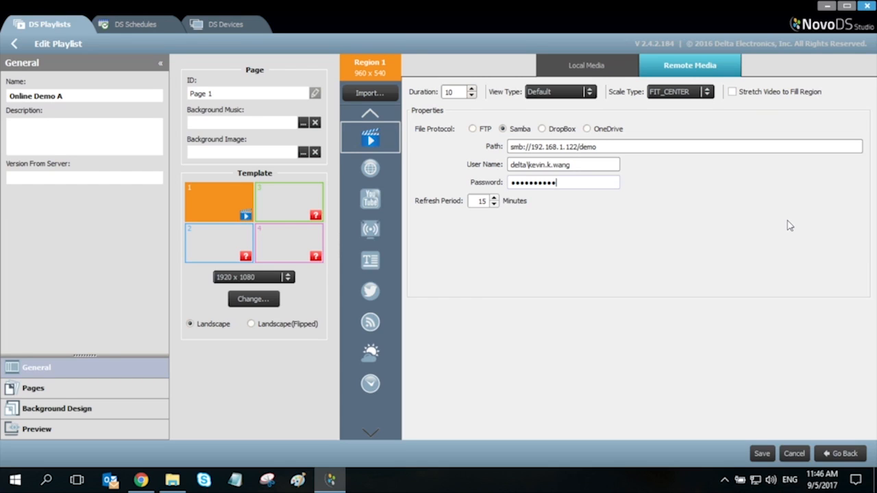
Stretch Region 1's video to fill the region and set its scale type to FIT_XY
click(762, 94)
click(705, 93)
click(694, 82)
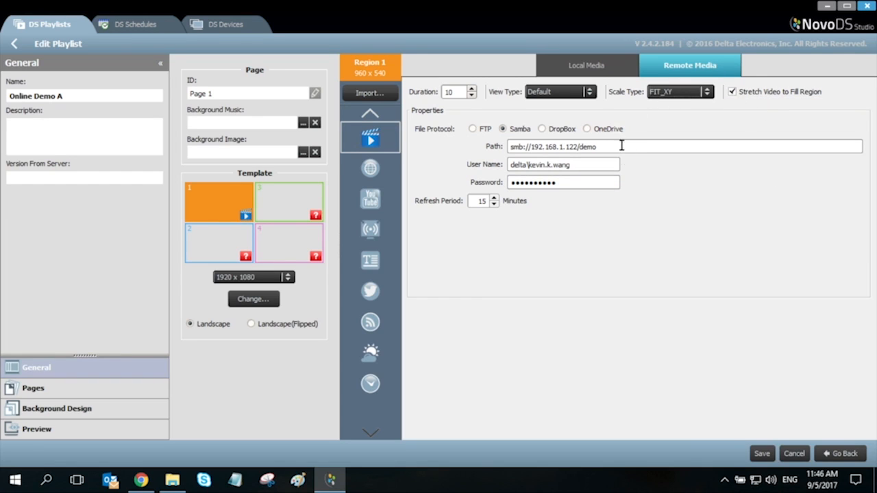
Set Region 1's refresh period to 10 minutes and save the playlist
click(494, 203)
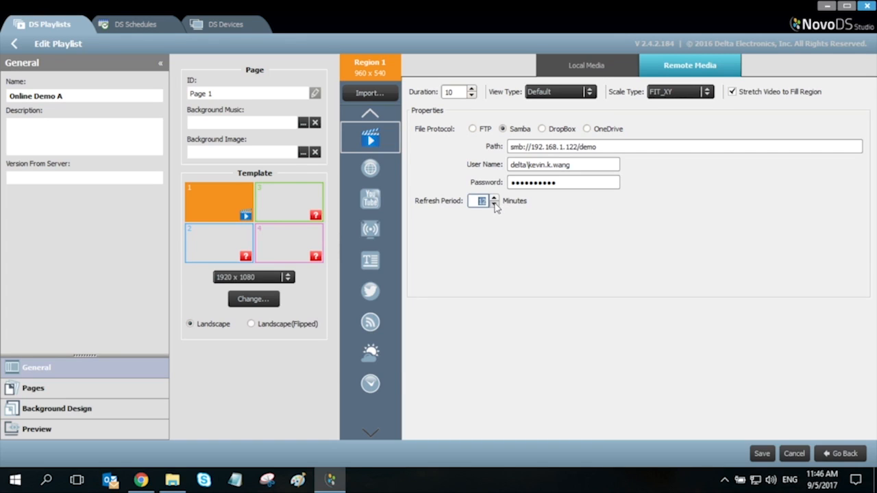
click(760, 454)
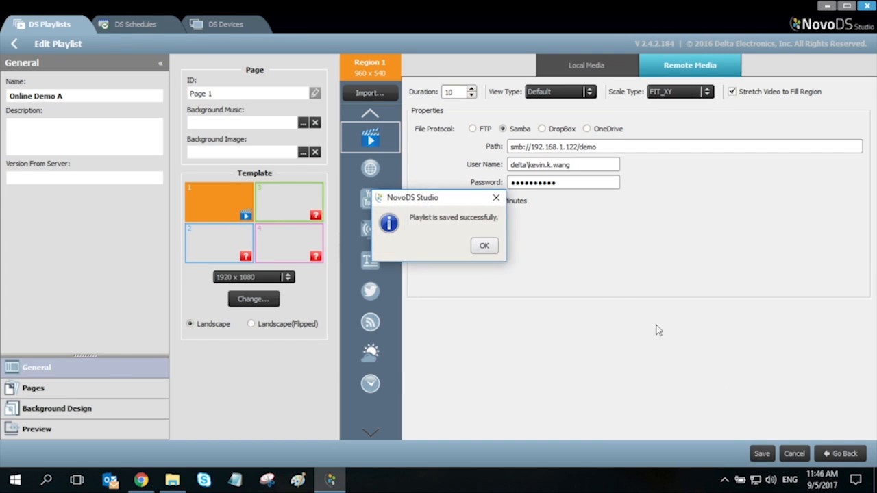
click(484, 247)
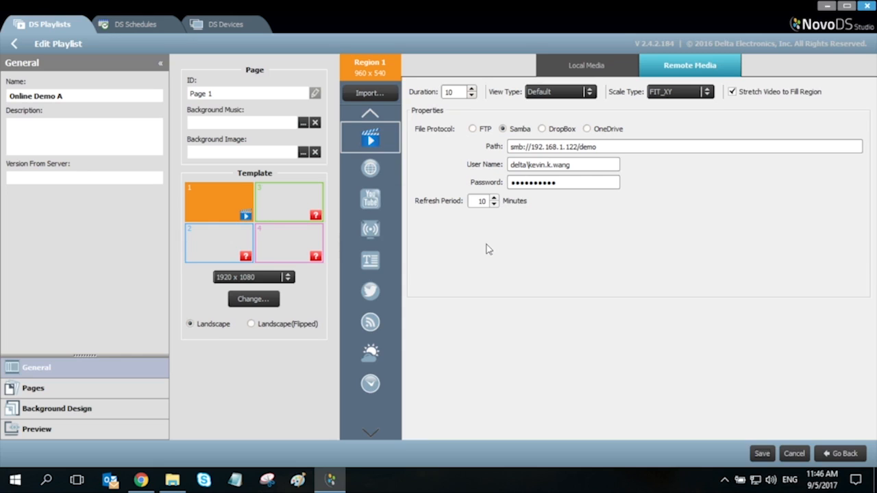
Assign webpage content to Region 3 and use the desktop version of the page
click(310, 212)
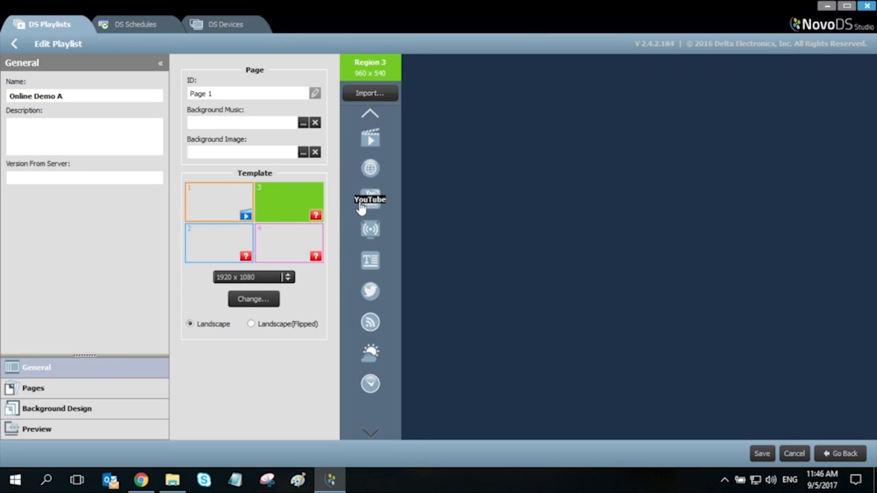
click(370, 172)
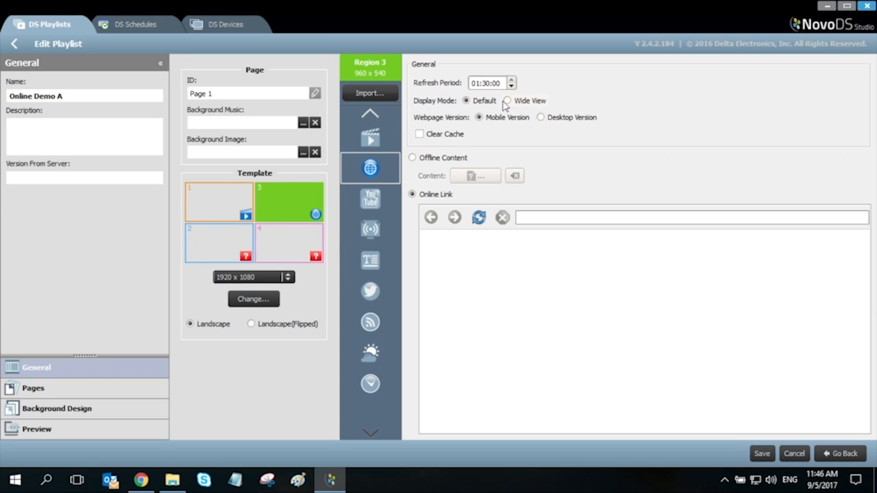
click(556, 120)
Set Region 3's webpage refresh period to 00:10:00 and enable cache clearing
click(484, 83)
text(30)
click(512, 86)
click(483, 83)
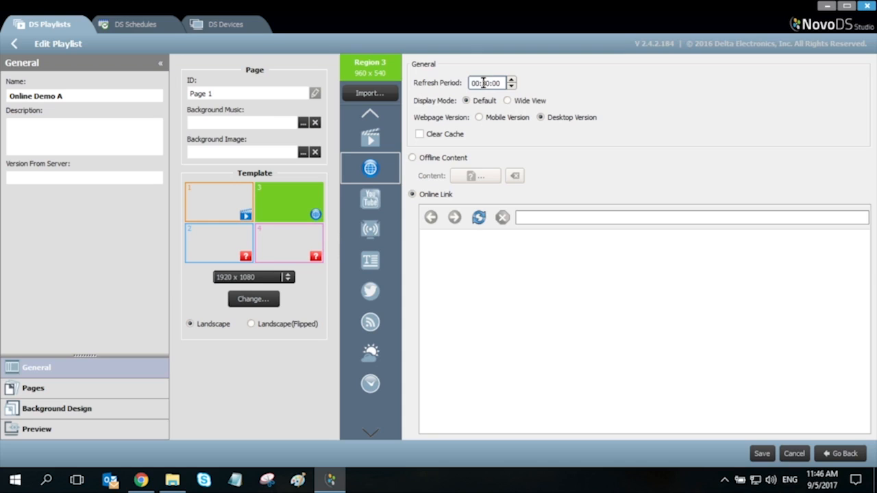
click(512, 87)
click(511, 87)
click(512, 87)
click(511, 86)
click(511, 87)
click(511, 86)
click(511, 86)
click(511, 87)
click(511, 86)
click(461, 140)
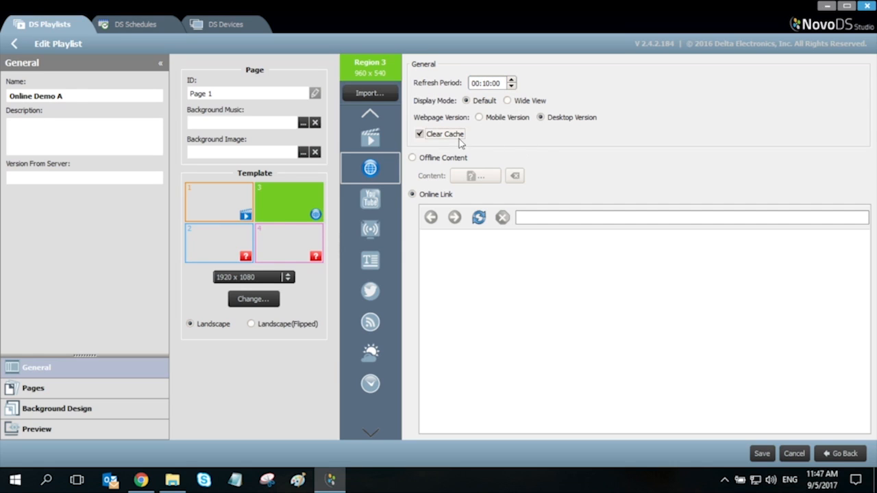
click(457, 159)
click(478, 176)
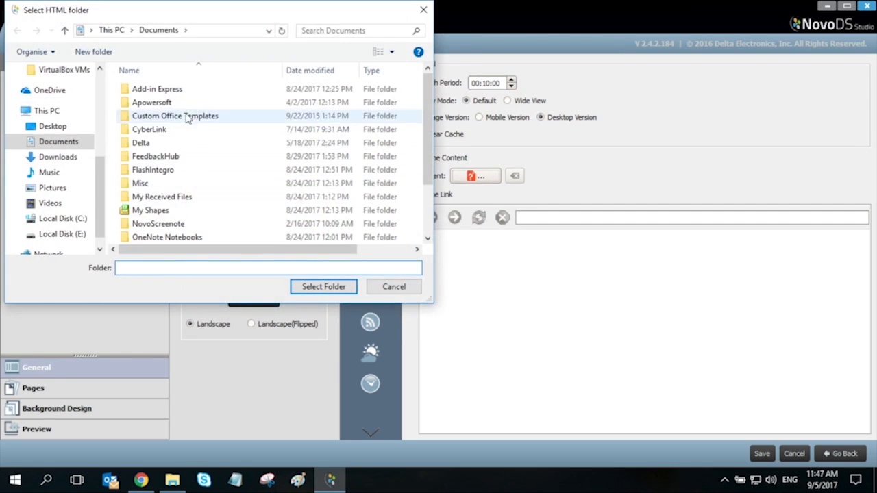
click(393, 287)
click(435, 196)
click(552, 220)
text(htt)
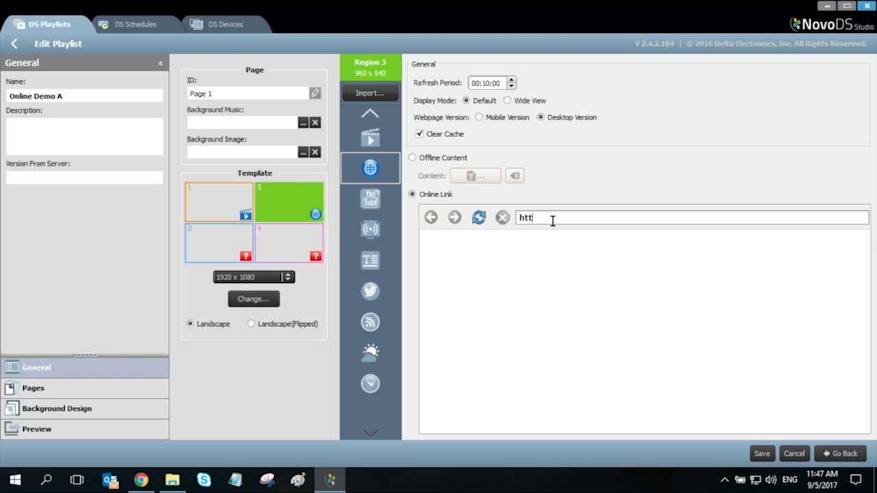
text(p://www.vivitekusa.com)
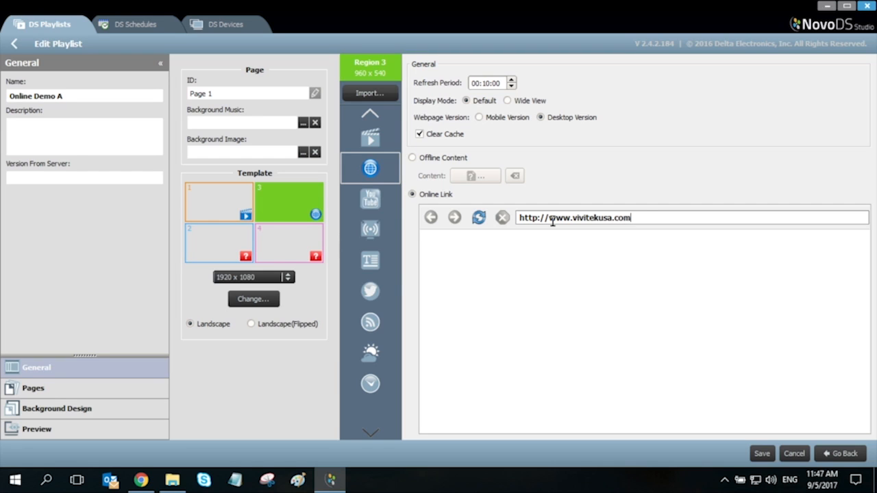
click(479, 218)
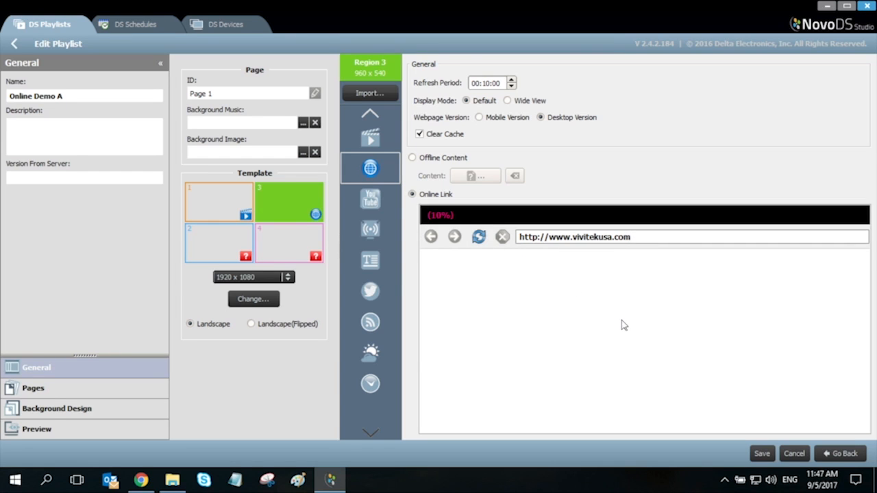
click(762, 454)
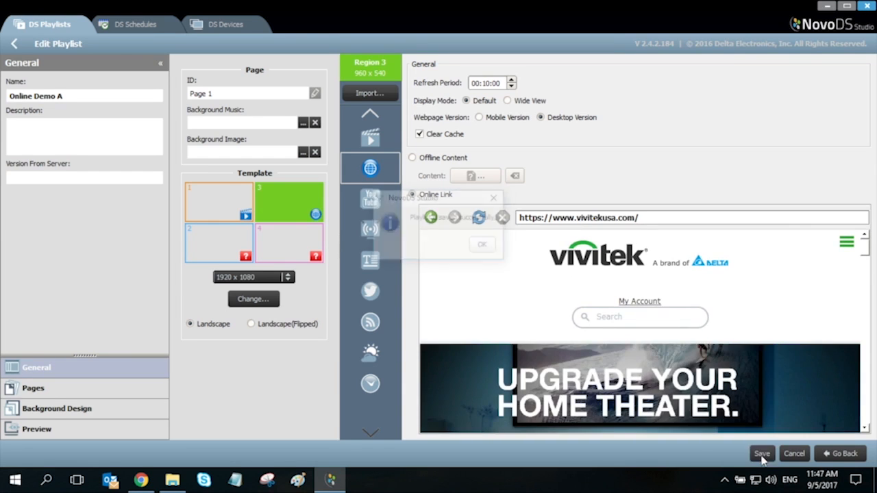
click(482, 244)
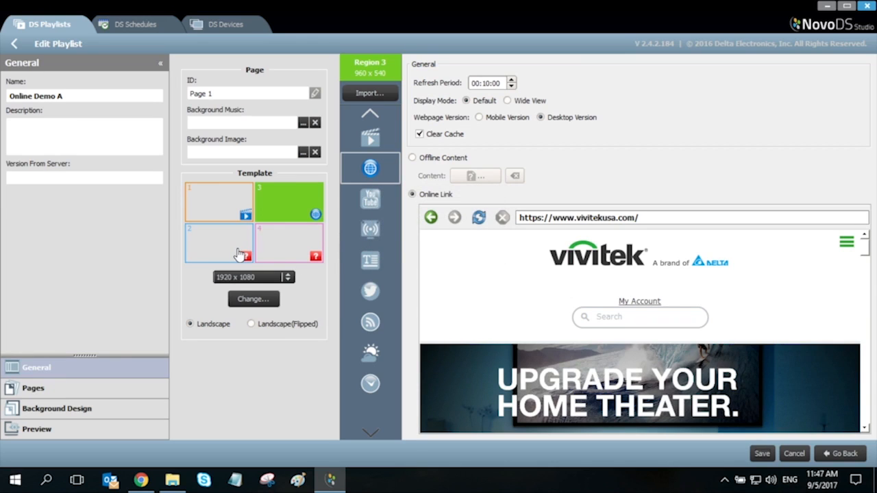
click(239, 254)
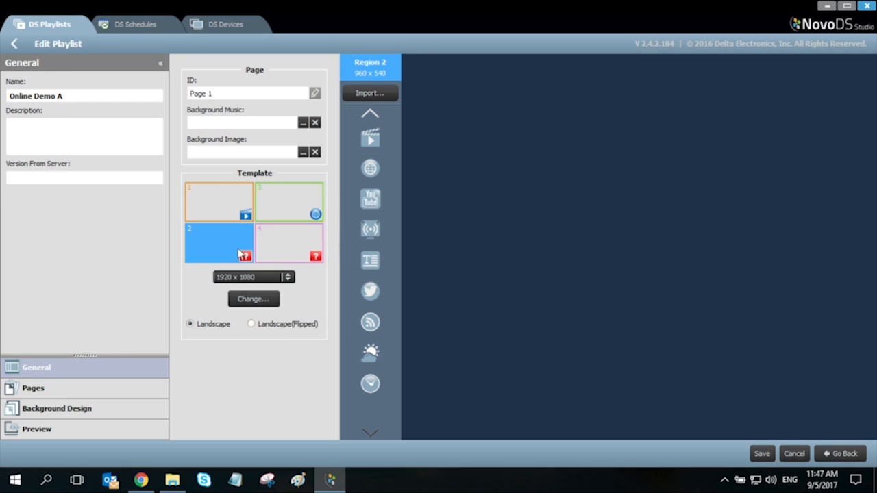
click(368, 204)
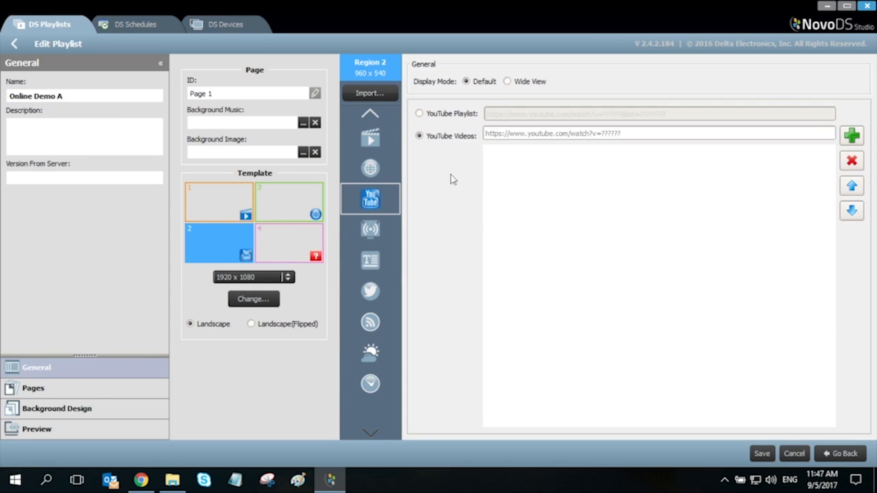
click(492, 134)
text(https://www.youtube.com/watch?v=_eBooWjZVeo)
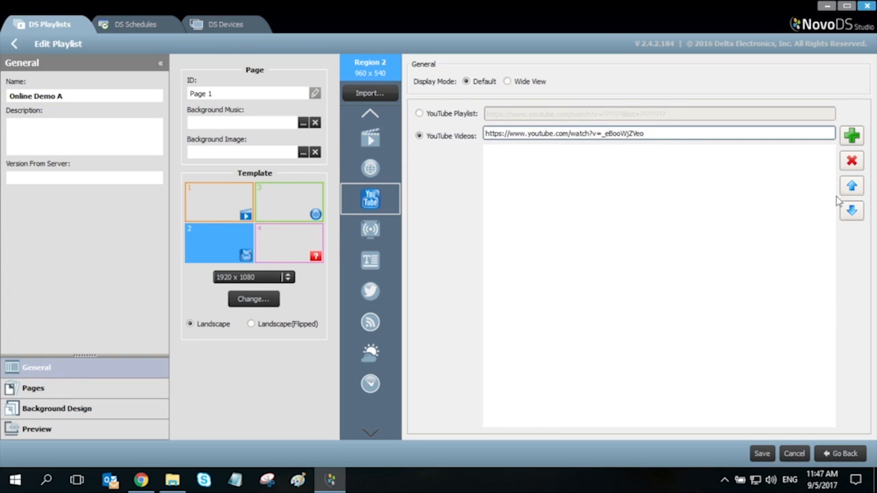
click(852, 135)
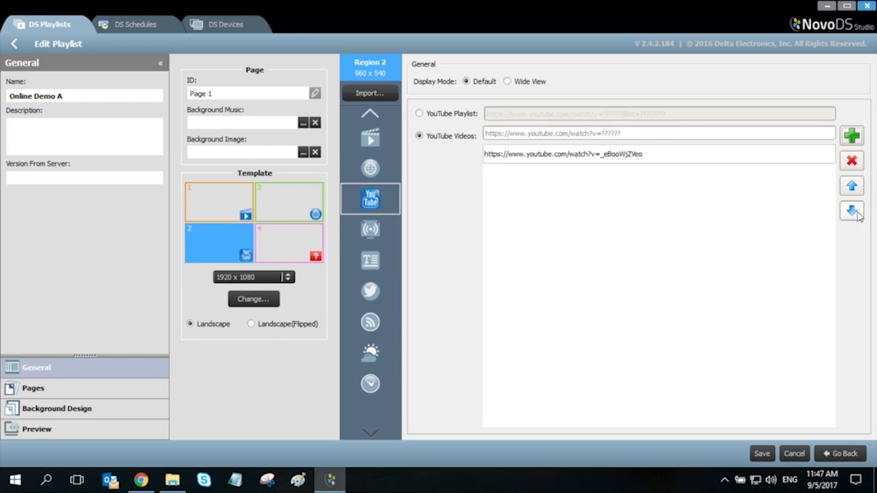
click(761, 455)
click(484, 245)
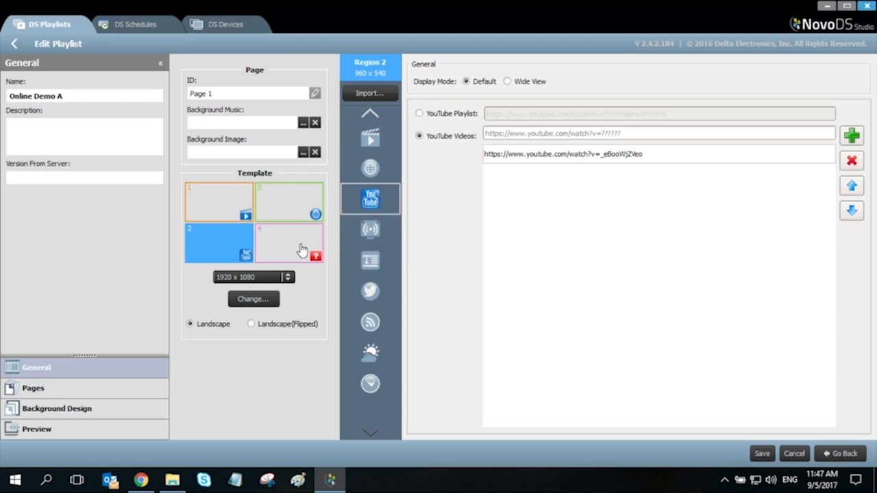
click(302, 251)
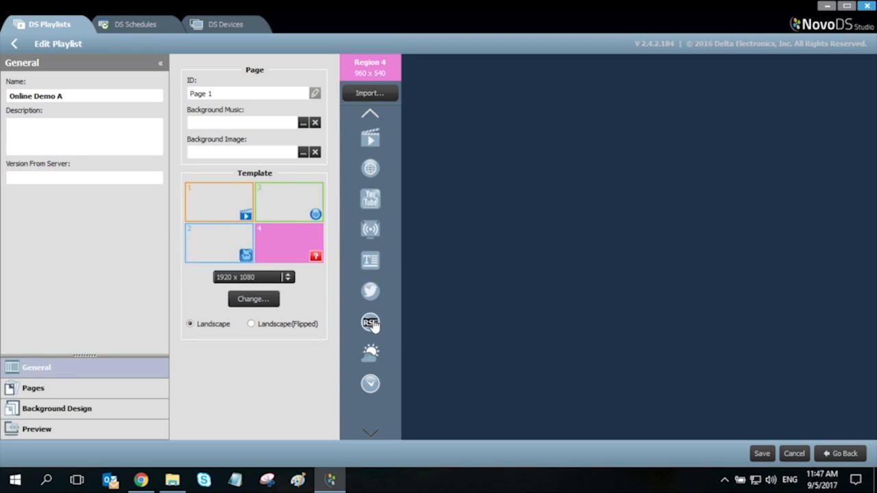
click(370, 295)
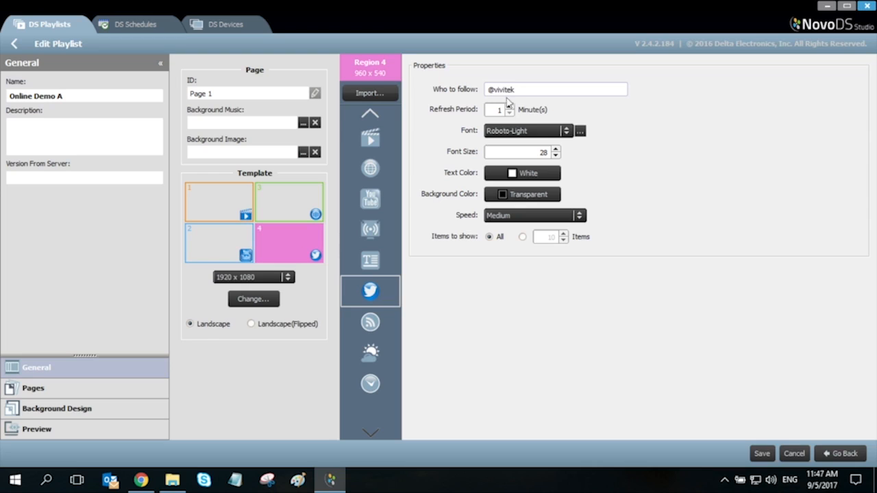
click(510, 107)
click(509, 107)
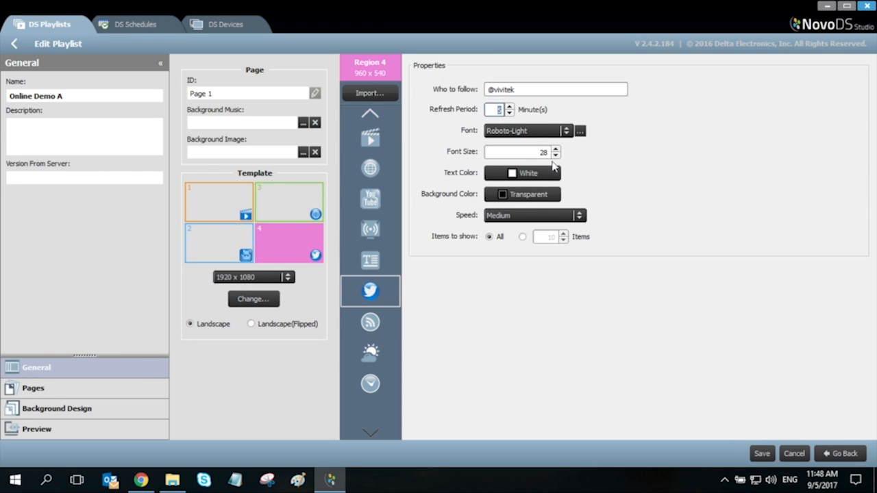
Style Region 4's Twitter feed with black text on a white background and a low scrolling speed
click(543, 195)
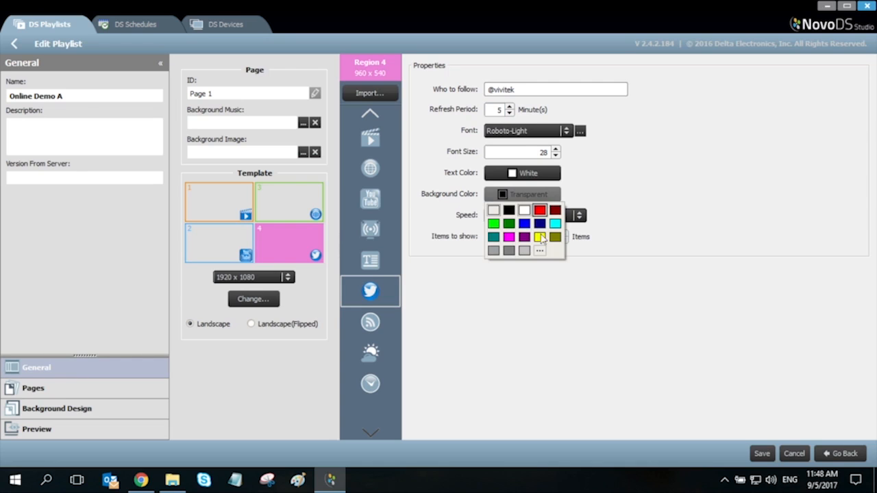
click(525, 211)
click(534, 177)
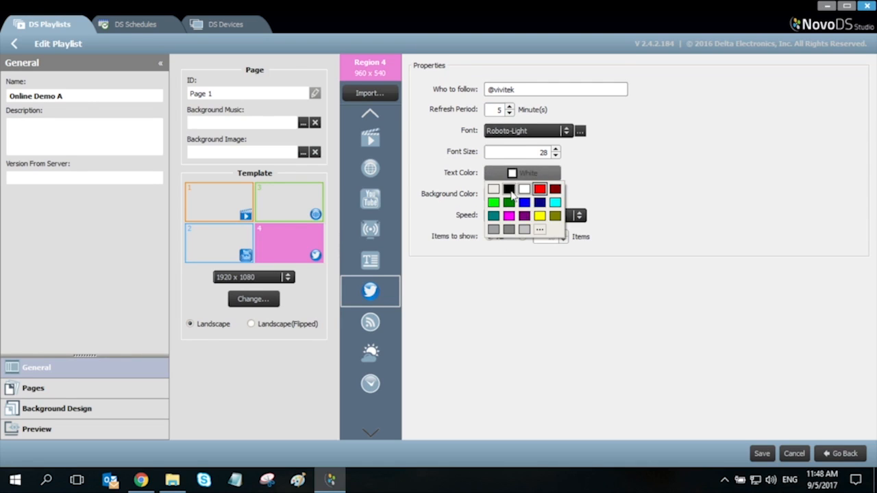
click(509, 190)
click(581, 218)
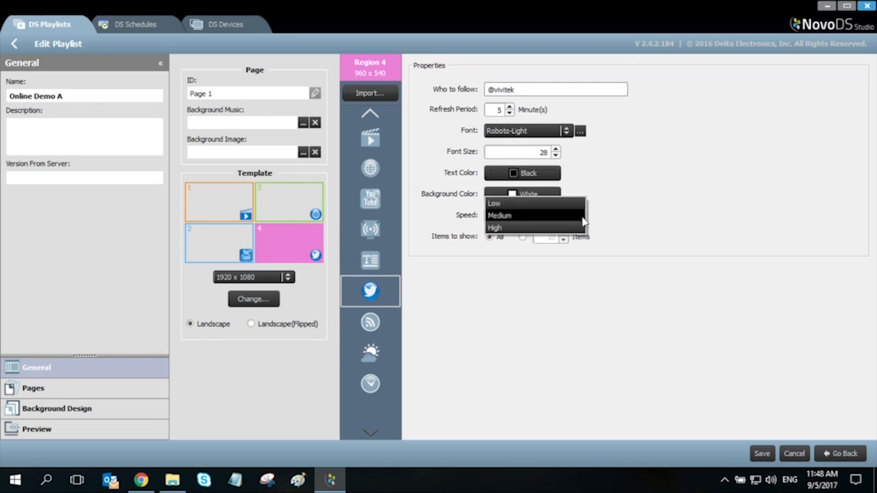
click(562, 204)
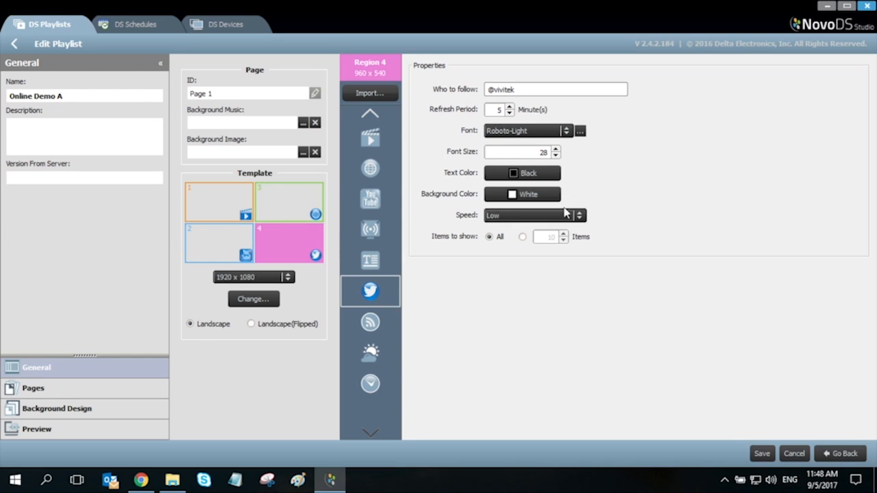
click(523, 236)
click(565, 234)
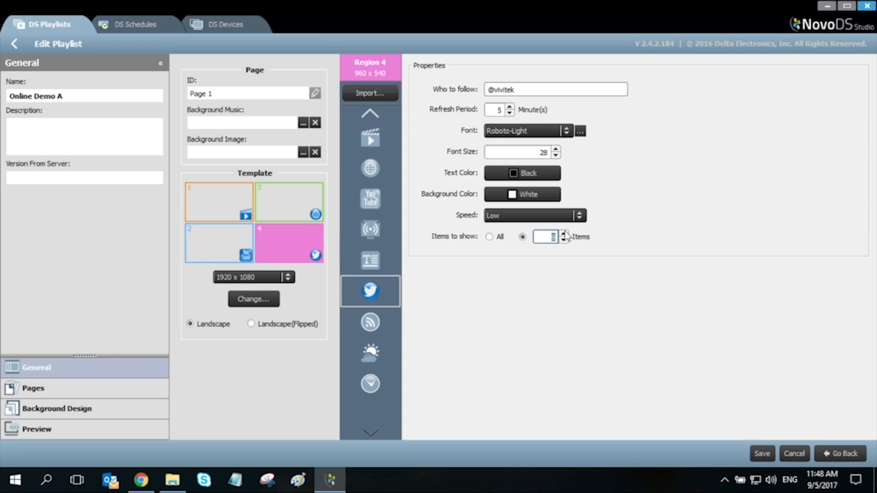
click(490, 237)
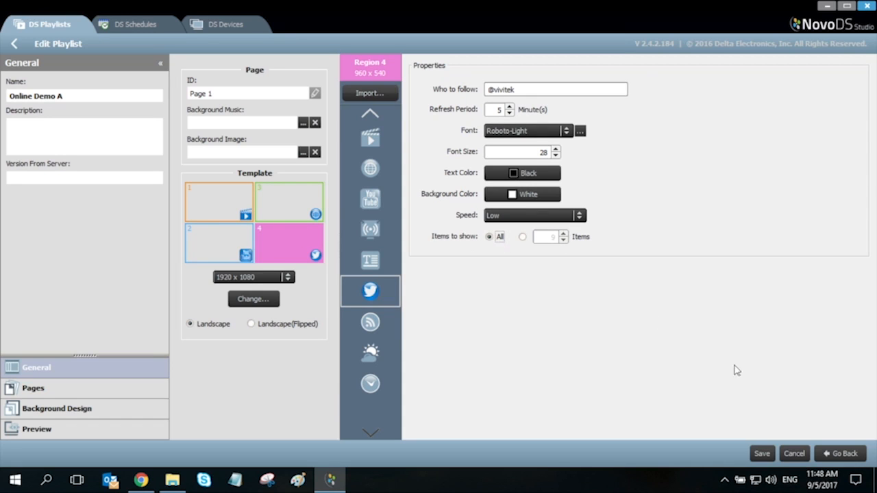
Save the playlist and play its preview on the connected Home DS device (192.168.1.64)
click(761, 454)
click(482, 244)
click(38, 429)
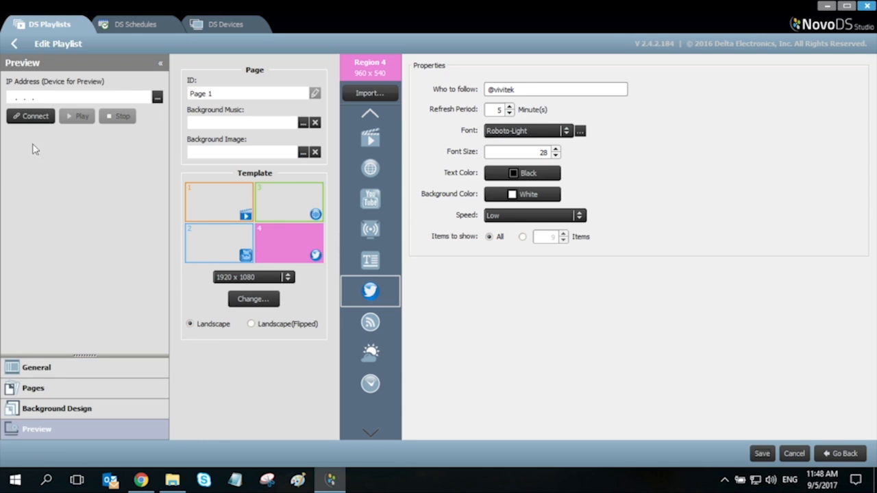
click(157, 97)
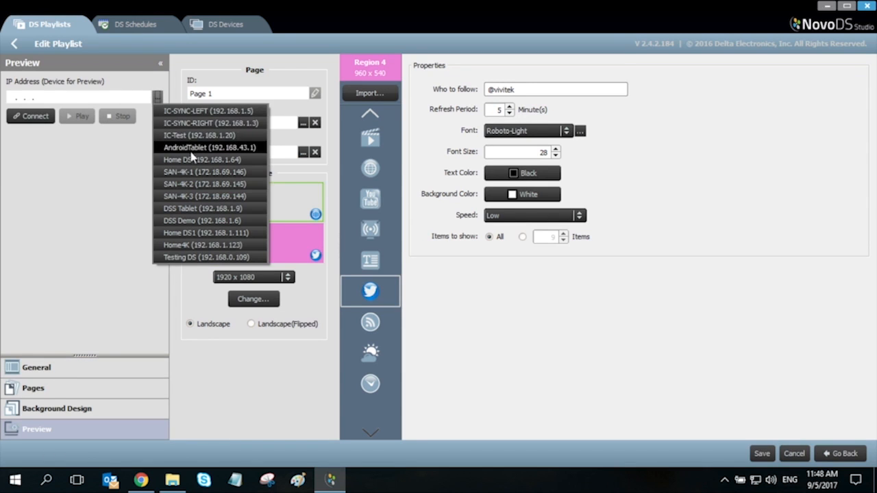
click(192, 159)
click(31, 115)
click(88, 116)
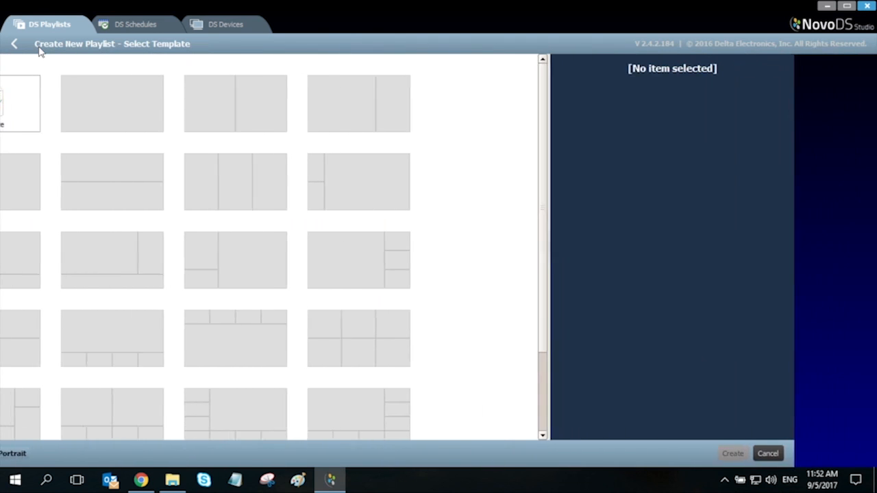
Build a custom four-region template: a 1560 x 877 main area, two stacked 360-wide regions to its right, and a 202-high full-width strip beneath
click(61, 82)
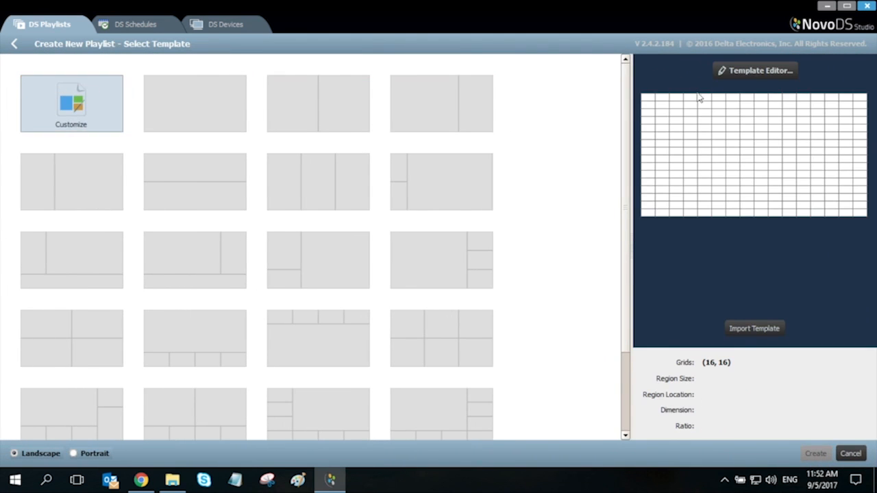
click(753, 71)
drag(302, 193, 519, 319)
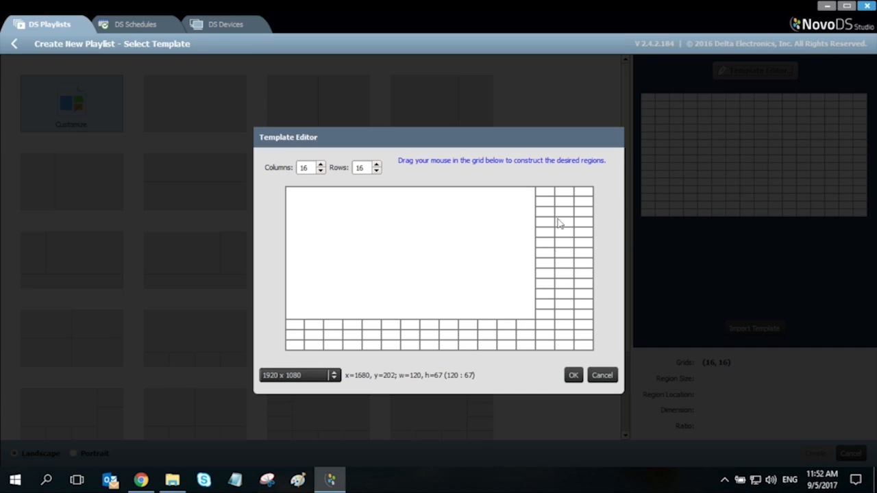
drag(552, 198, 583, 320)
drag(297, 328, 591, 361)
click(573, 376)
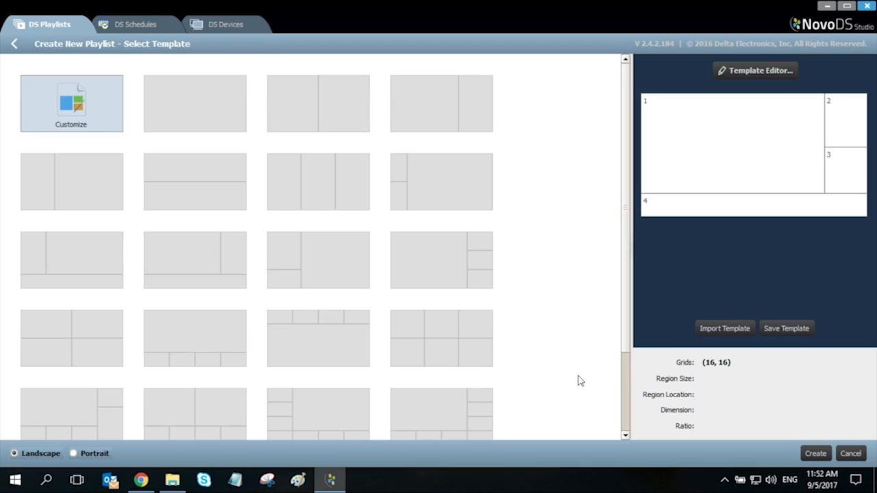
Create the playlist from the custom template, name it Online Demo B, and save it
click(814, 454)
drag(123, 96, 3, 94)
text(Online Demo B)
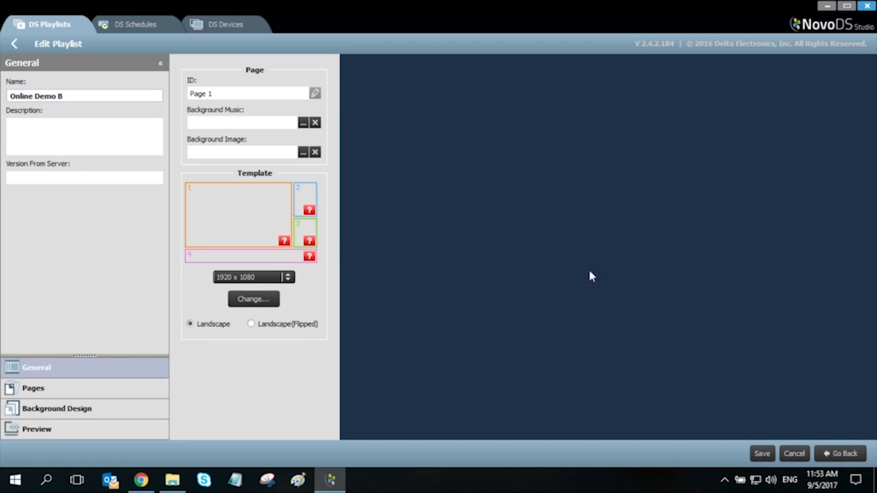
click(763, 454)
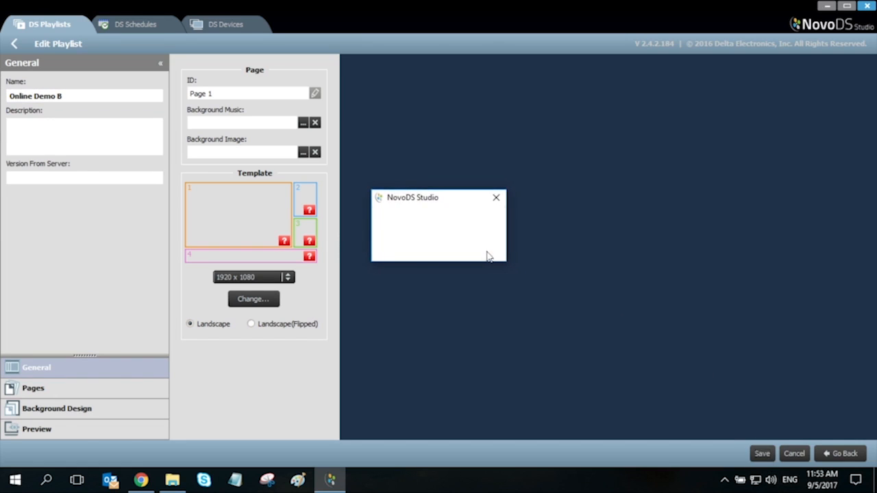
click(482, 247)
Assign IP streaming content to Region 1 with the URL rtsp://192.168.1.122:8554/ and save the playlist
click(269, 221)
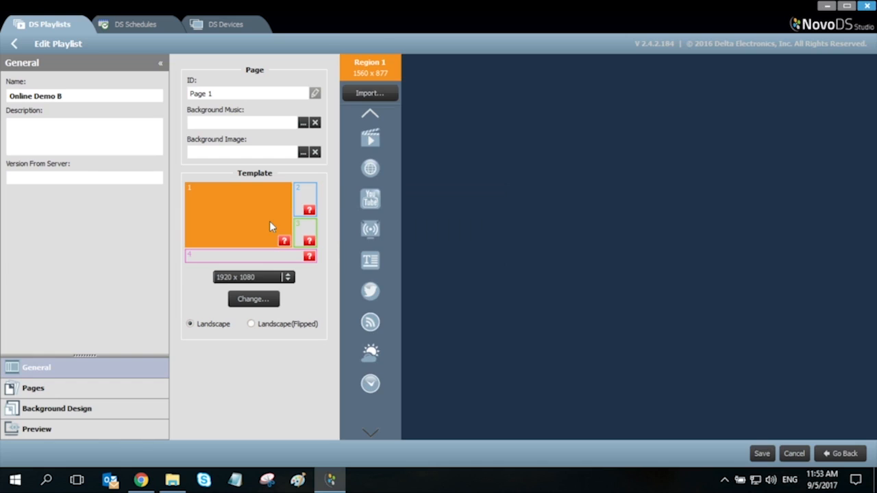
click(375, 237)
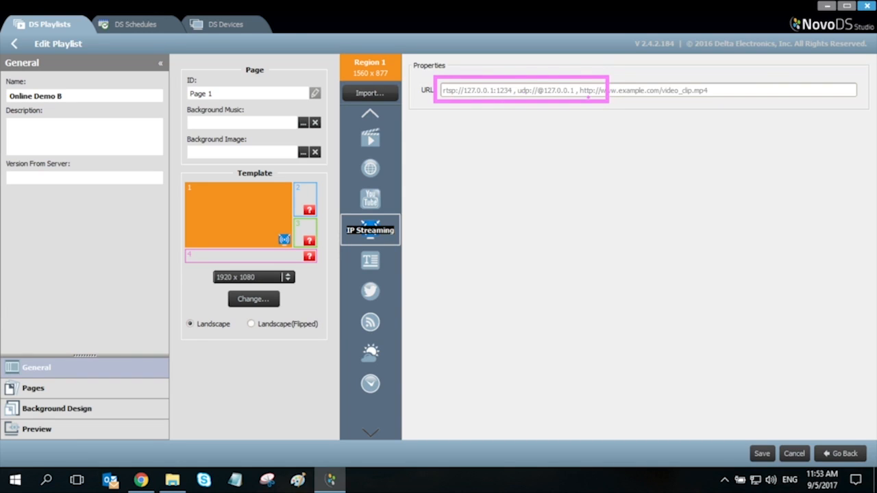
click(483, 96)
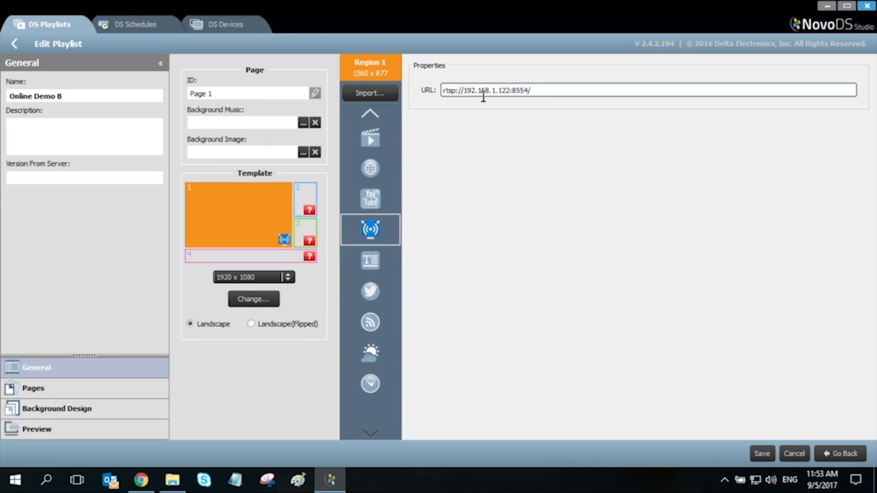
click(762, 454)
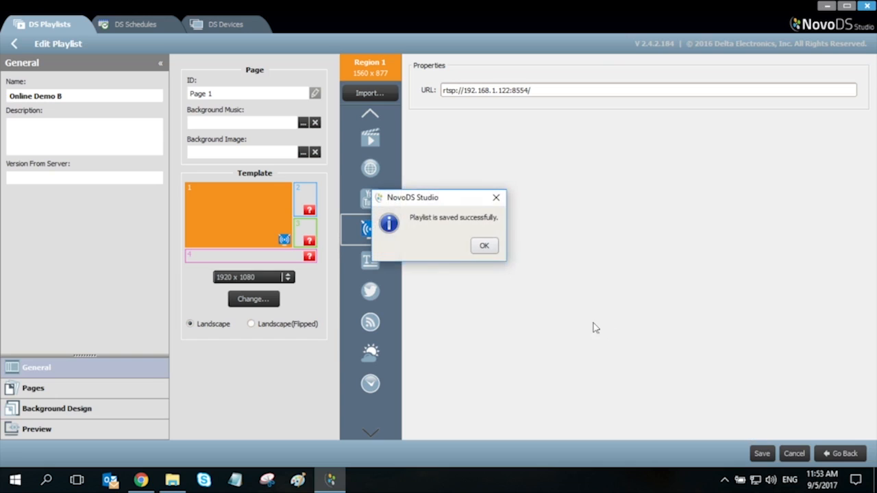
click(483, 246)
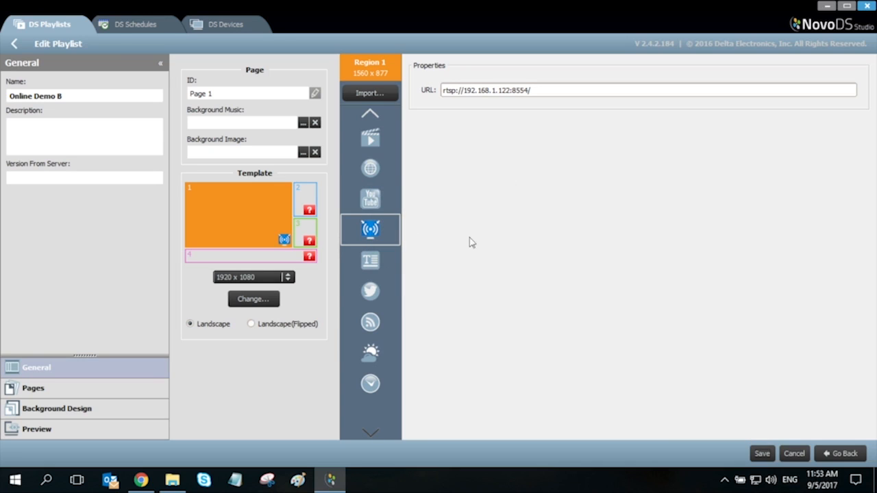
Assign weather content to Region 2 and set its location by region to USA, Sacramento, CA
click(305, 207)
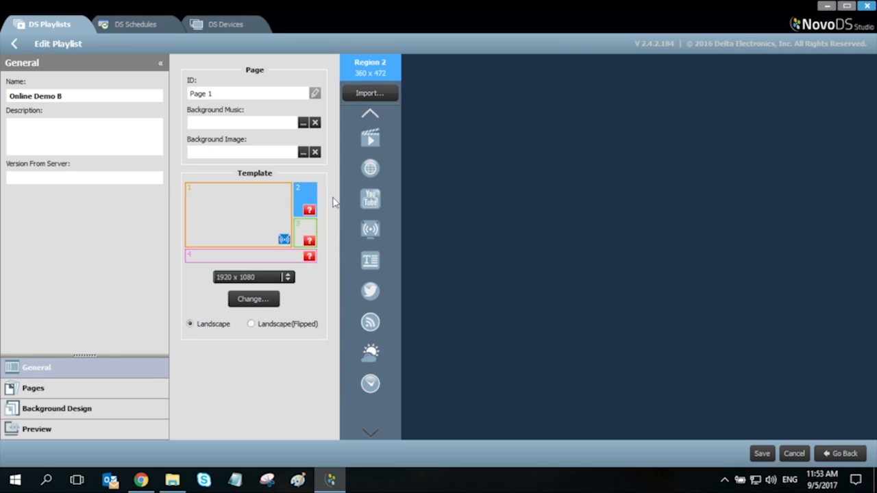
click(367, 357)
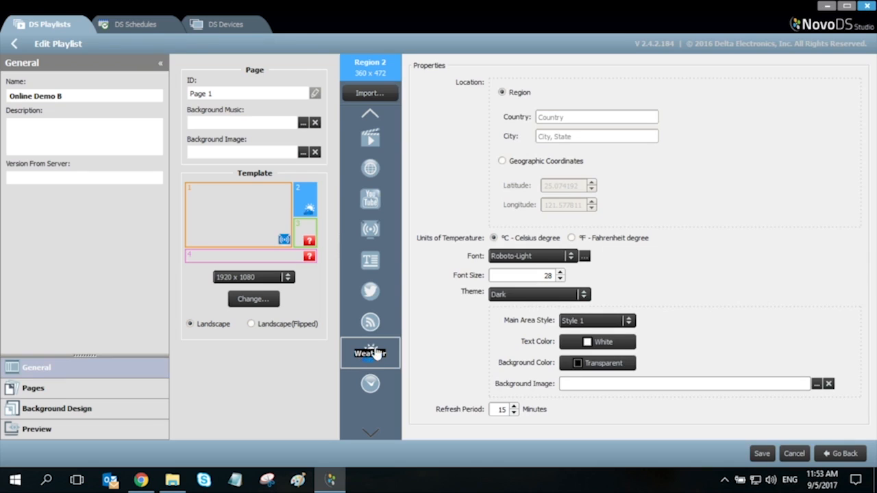
click(502, 161)
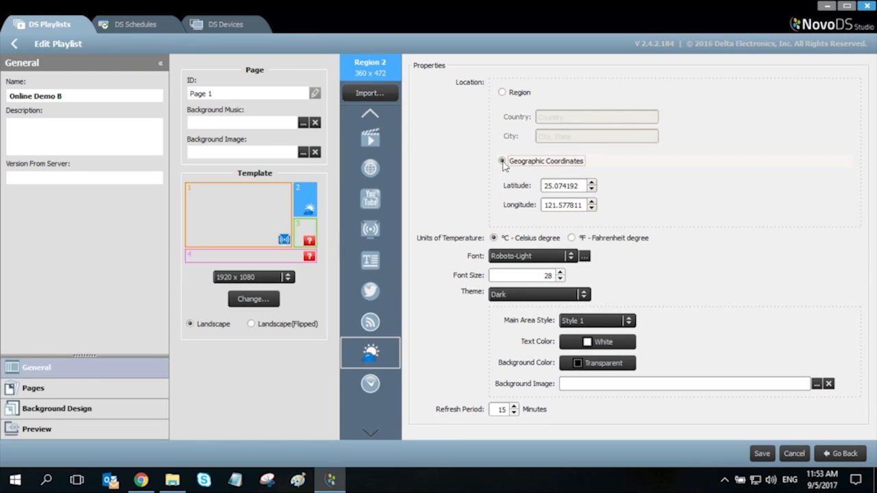
click(518, 94)
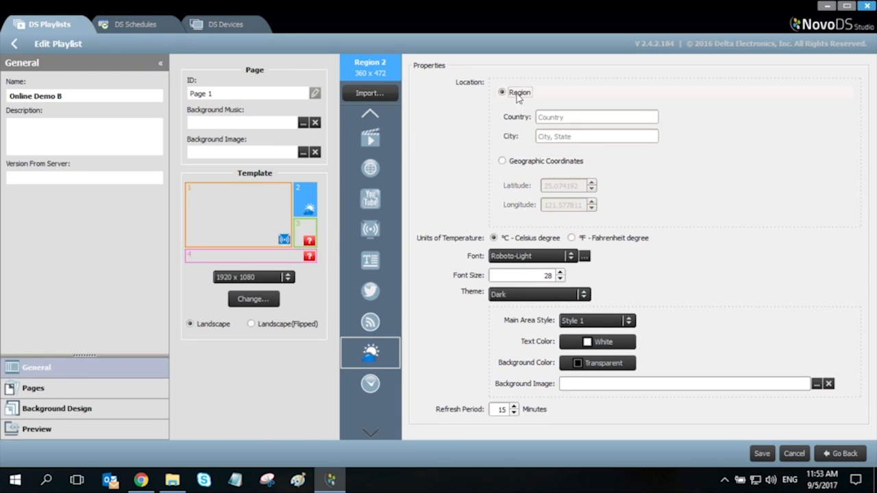
click(563, 118)
text(US)
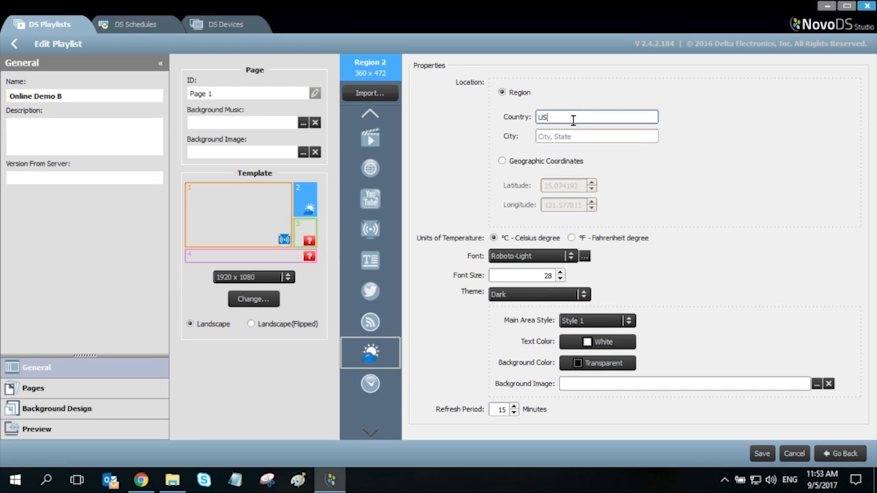
text(A)
key(Tab)
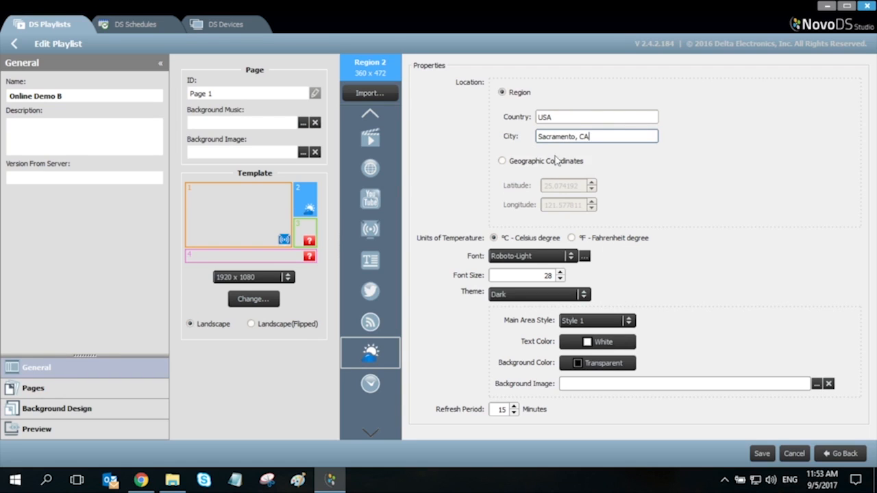
Set Region 2's weather to Fahrenheit, main area Style 1 and a refresh period of 10 minutes, and save the playlist
click(586, 240)
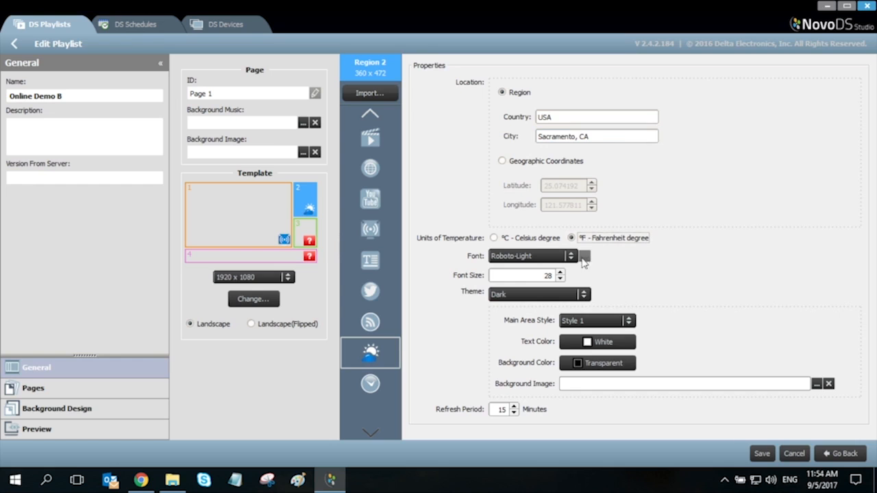
click(593, 322)
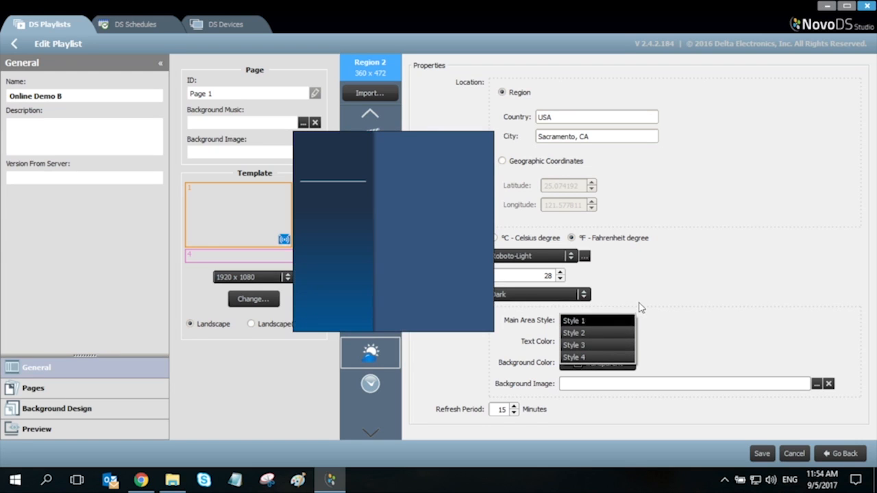
click(609, 321)
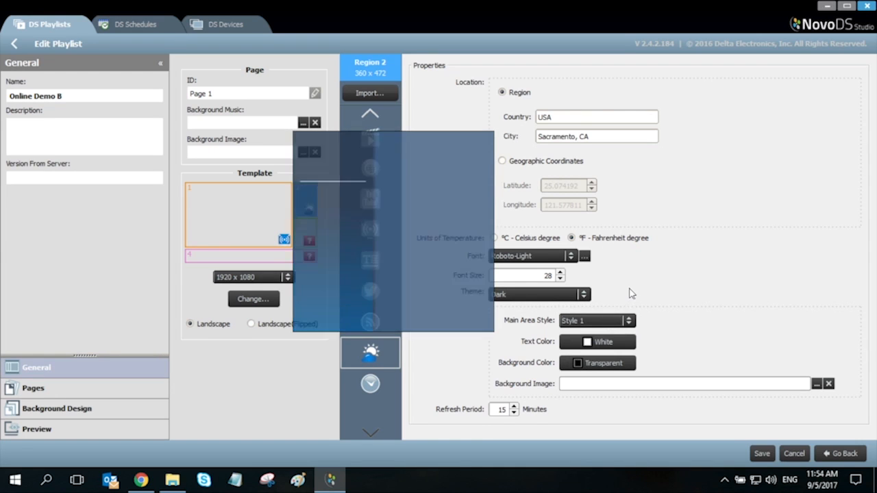
click(516, 414)
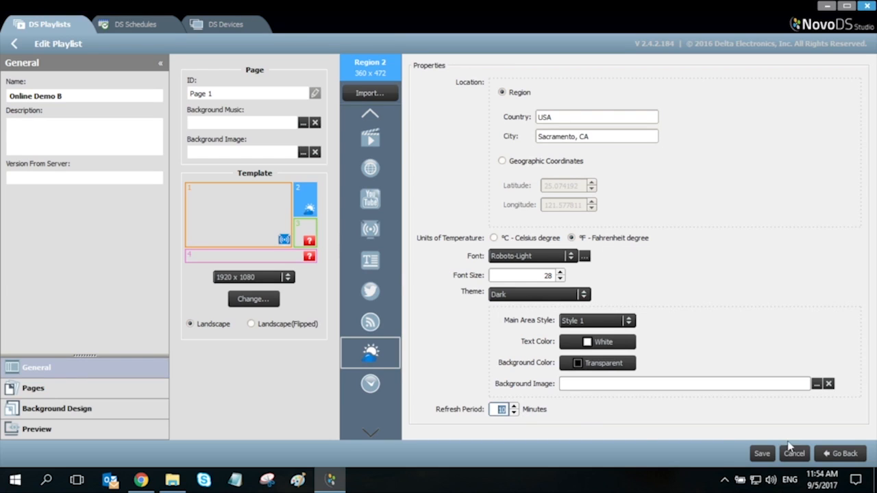
click(760, 455)
click(483, 246)
click(312, 231)
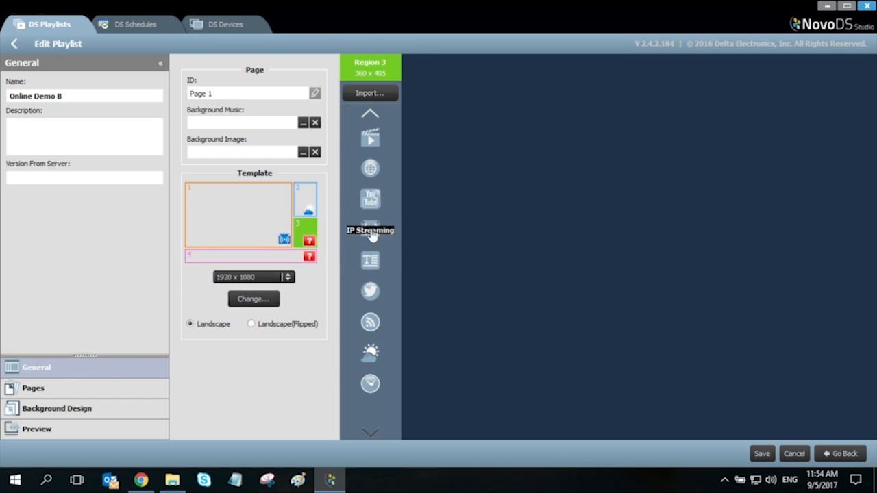
click(370, 259)
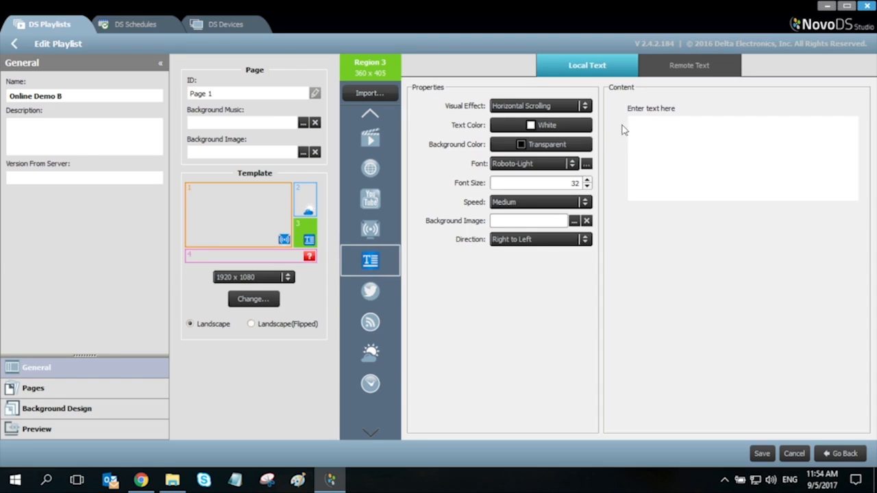
click(586, 108)
click(568, 142)
click(678, 137)
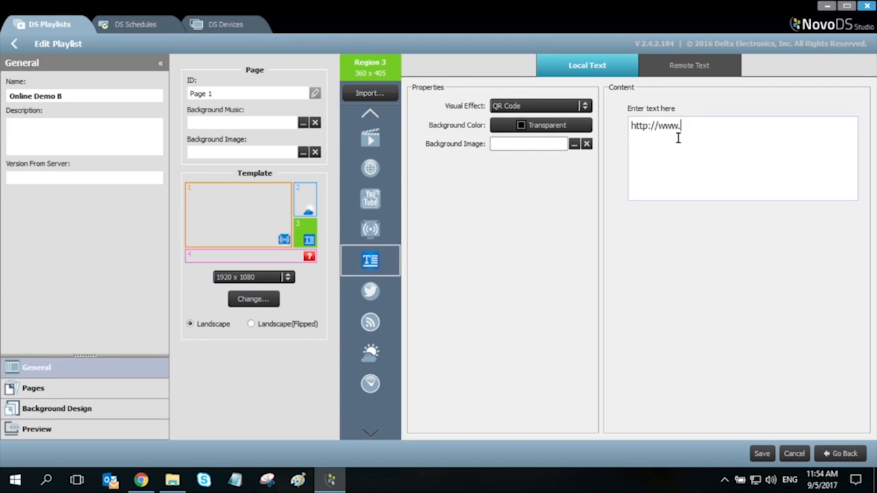
text(http://www.vivitekusa.com)
click(761, 454)
click(484, 246)
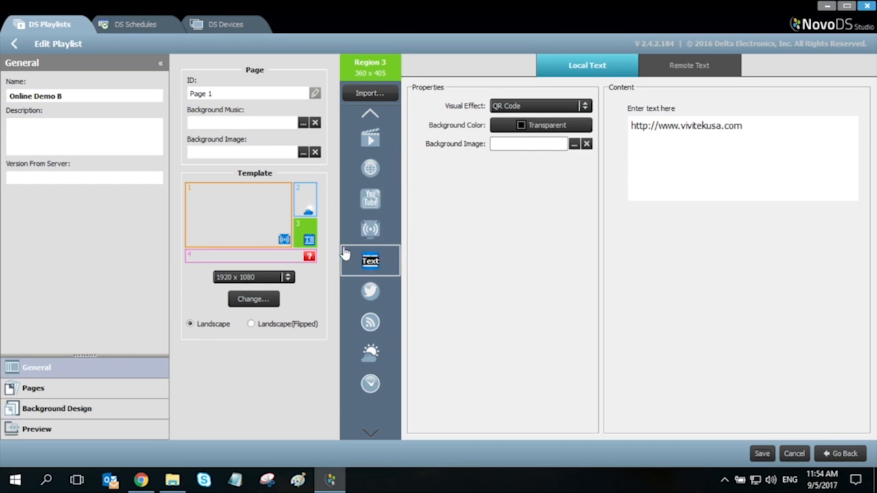
click(299, 258)
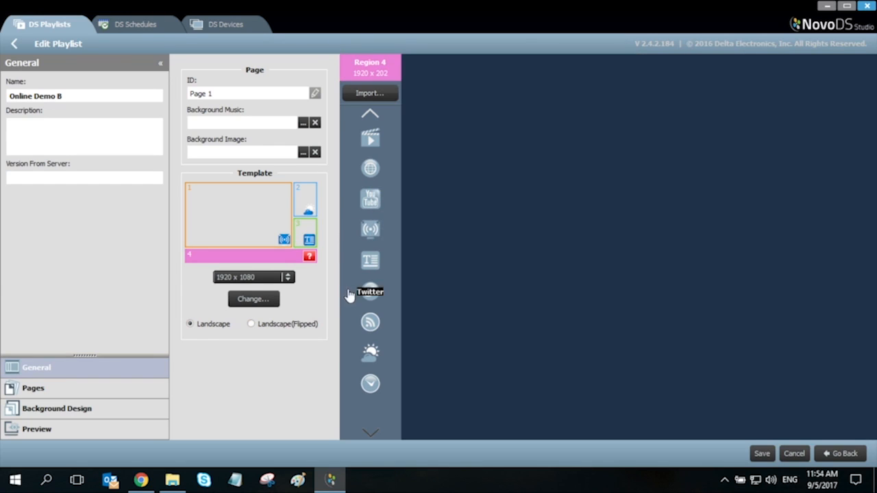
click(370, 322)
click(719, 94)
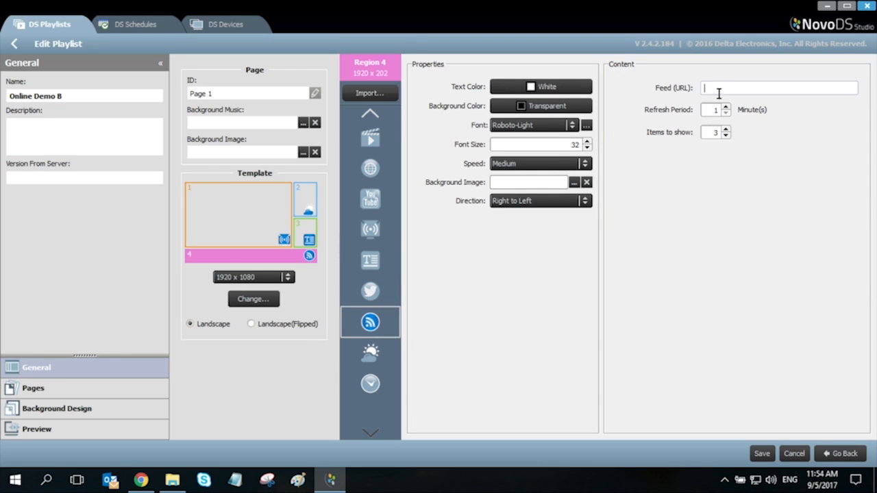
text(http://feeds.abcnews.com/abcnews/topstories)
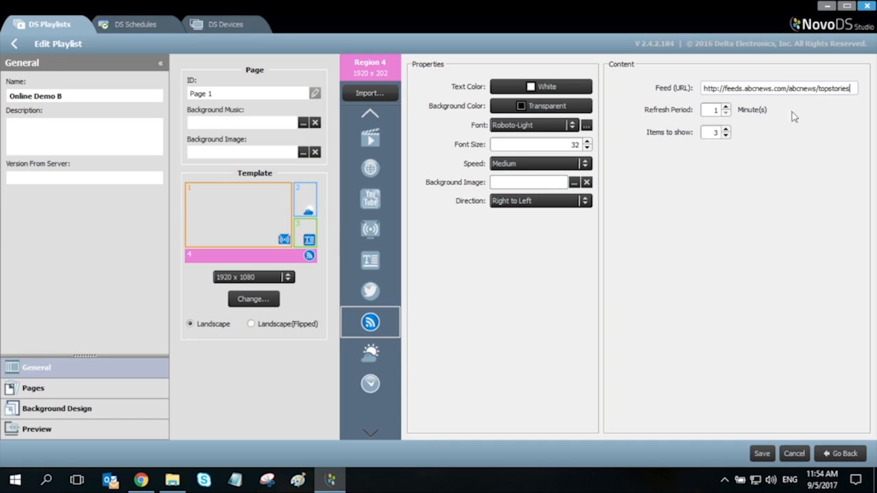
click(726, 106)
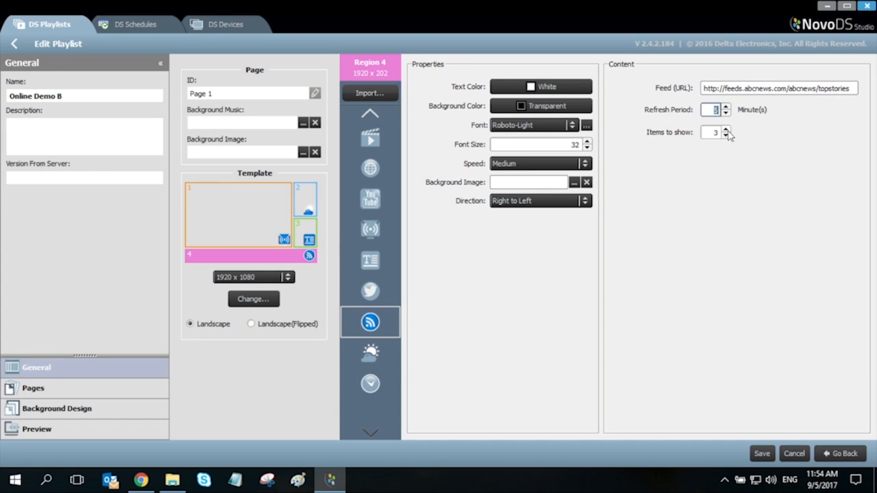
click(726, 129)
click(726, 129)
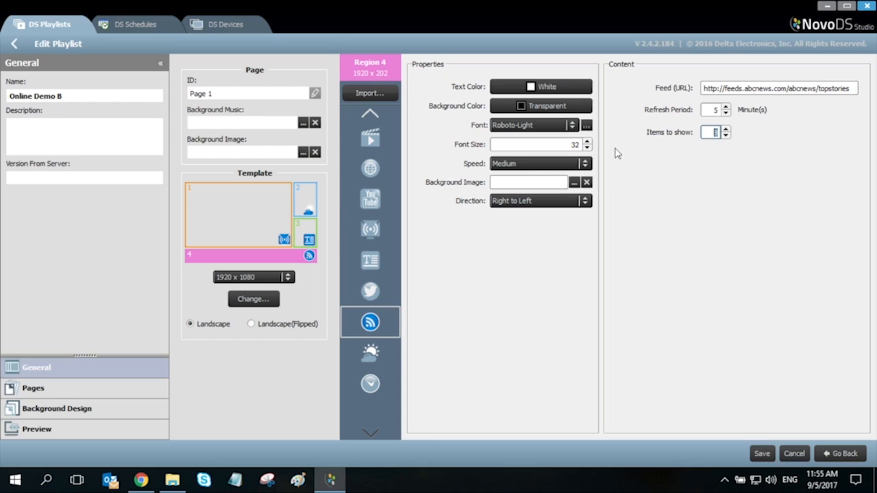
Style Region 4's RSS feed with font size 60, low scrolling speed and right-to-left direction
double_click(565, 146)
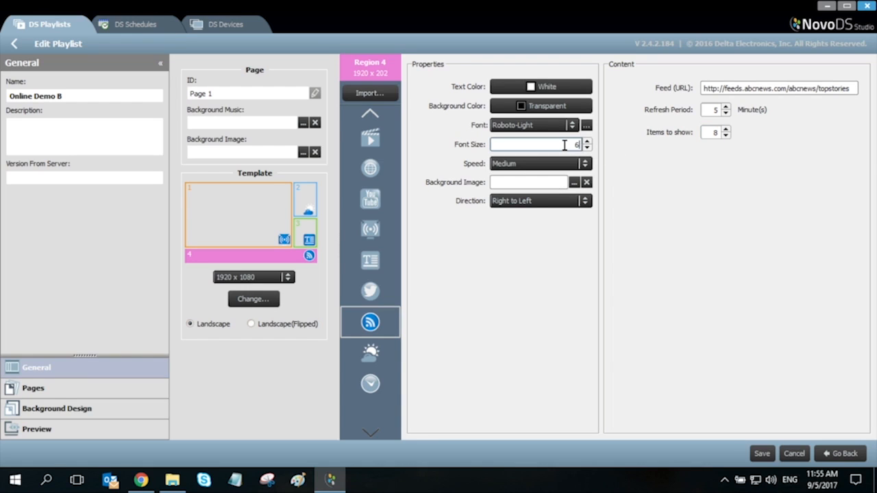
text(60)
click(570, 164)
click(558, 148)
click(566, 201)
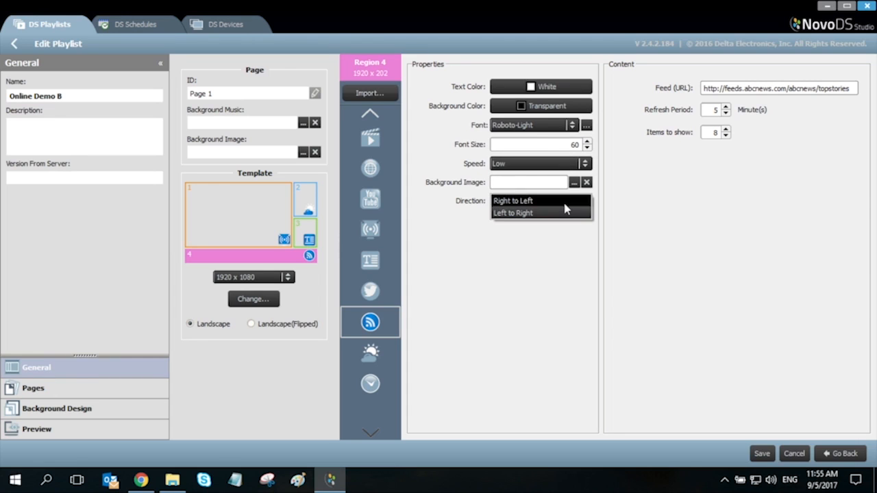
click(564, 204)
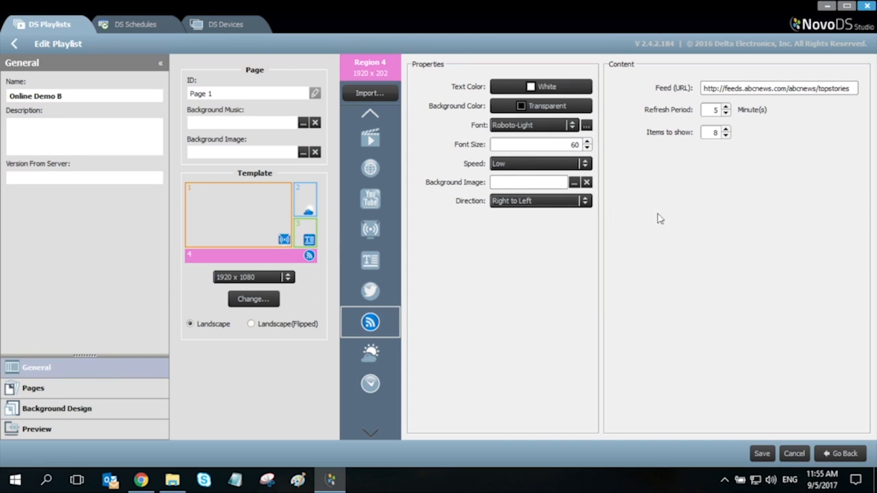
Save the playlist and connect to the preview device at 192.168.1.64
click(757, 454)
click(484, 245)
click(38, 429)
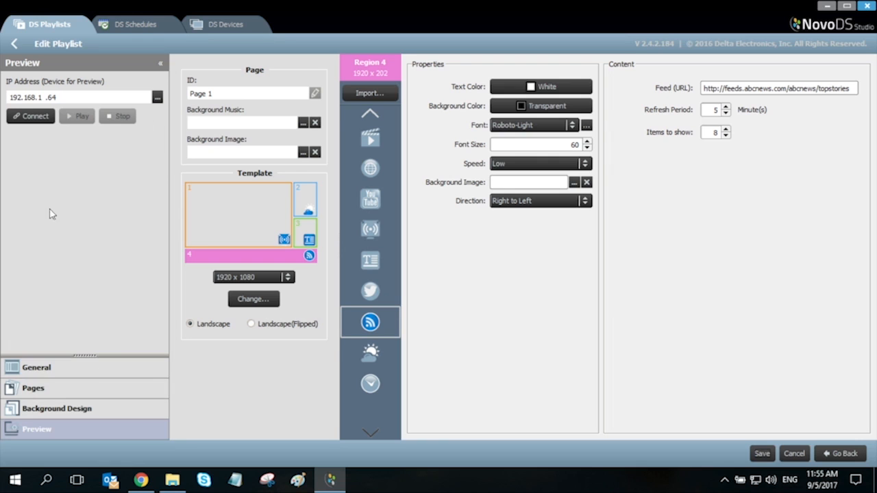
click(35, 117)
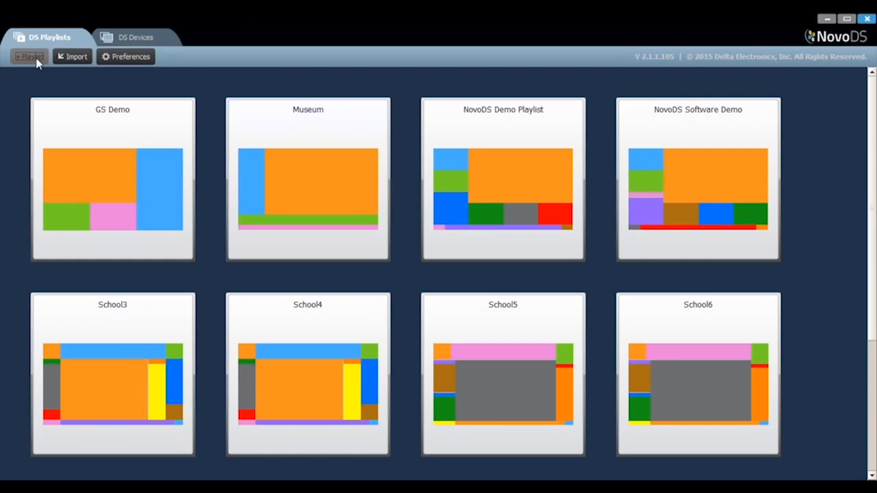
Create a new landscape playlist from the template with three equal columns at 1920 x 1080
click(30, 55)
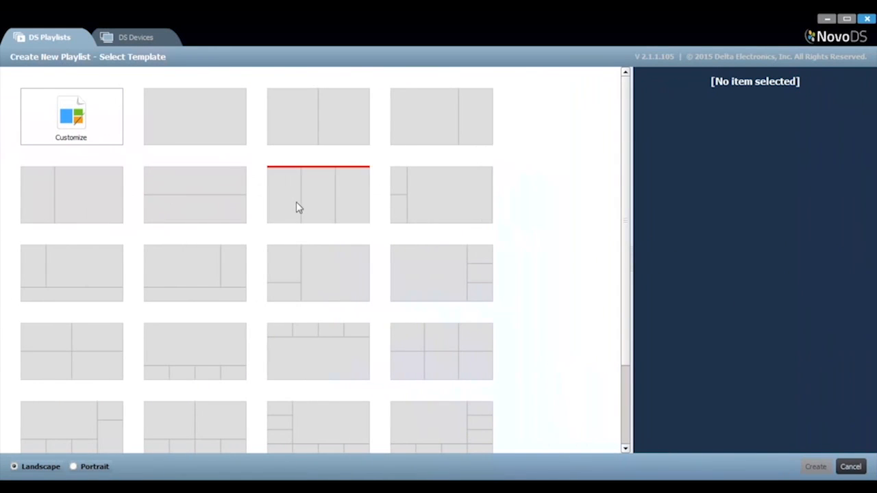
click(296, 204)
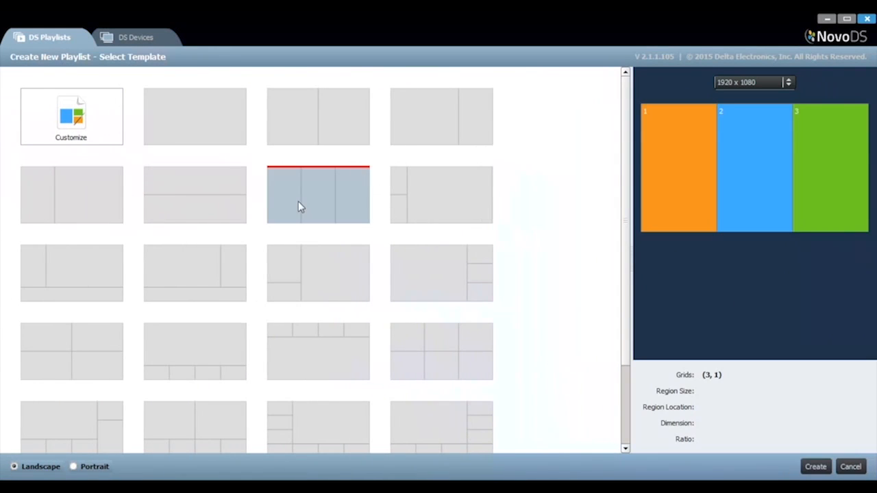
click(826, 470)
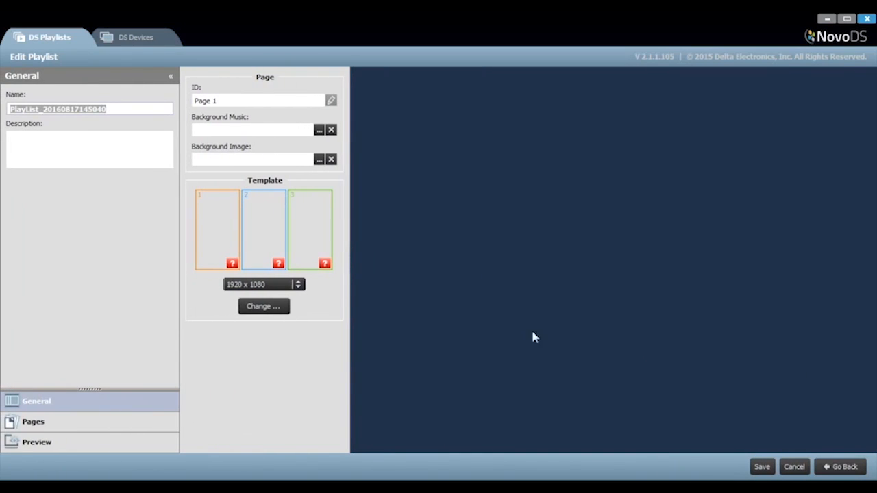
Assign a calendar to Region 1, enter the Google account's e-mail and set it to show 5 items
click(221, 229)
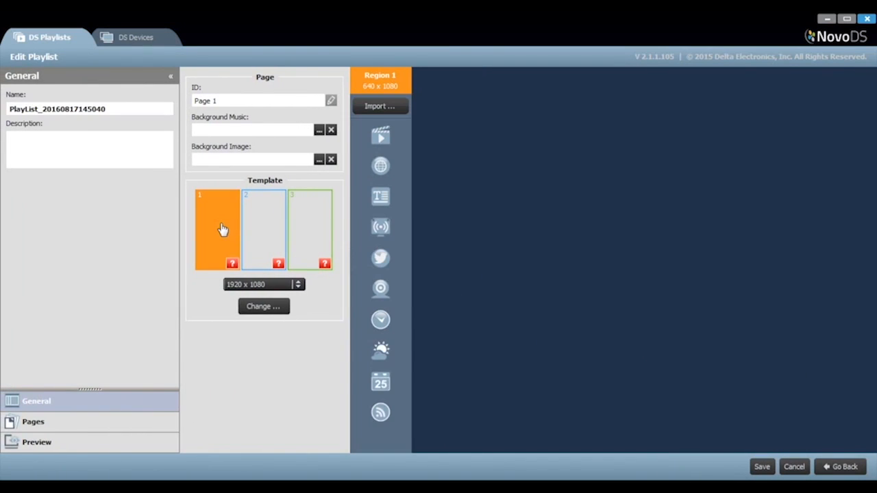
click(380, 382)
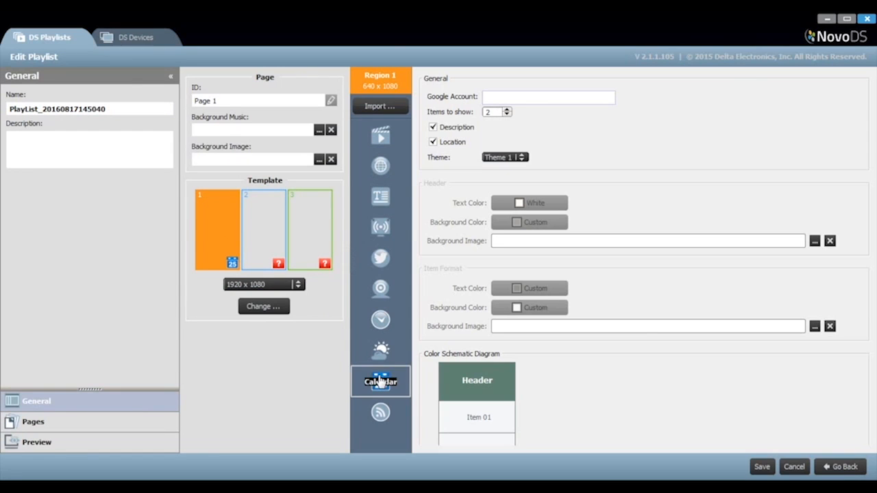
click(495, 97)
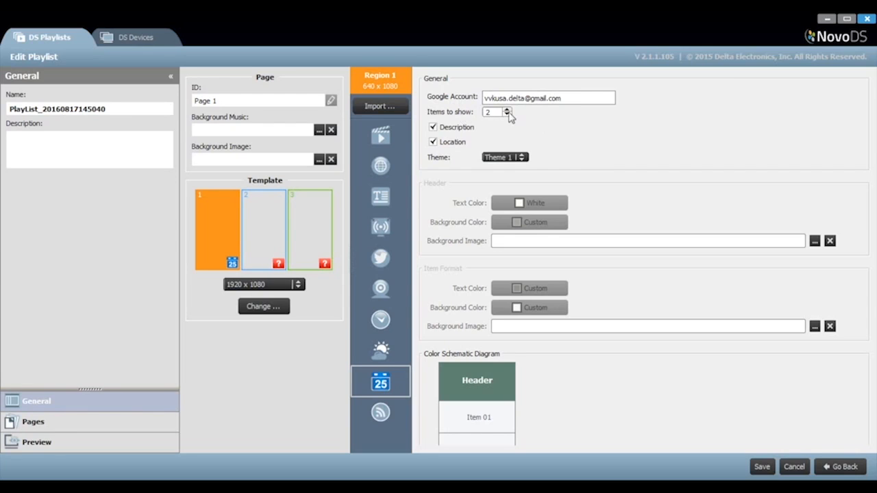
click(507, 109)
click(508, 110)
click(507, 111)
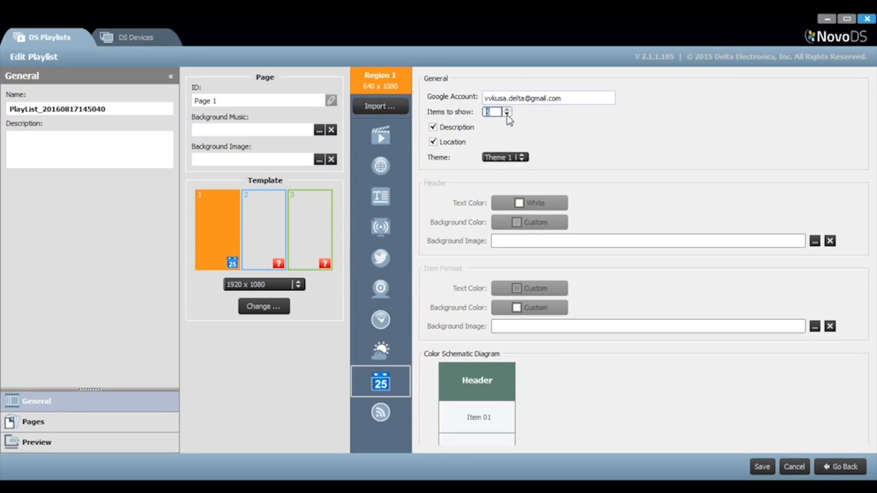
Apply Theme 2 to Region 1's calendar, with the event location shown
click(463, 147)
click(463, 147)
click(505, 159)
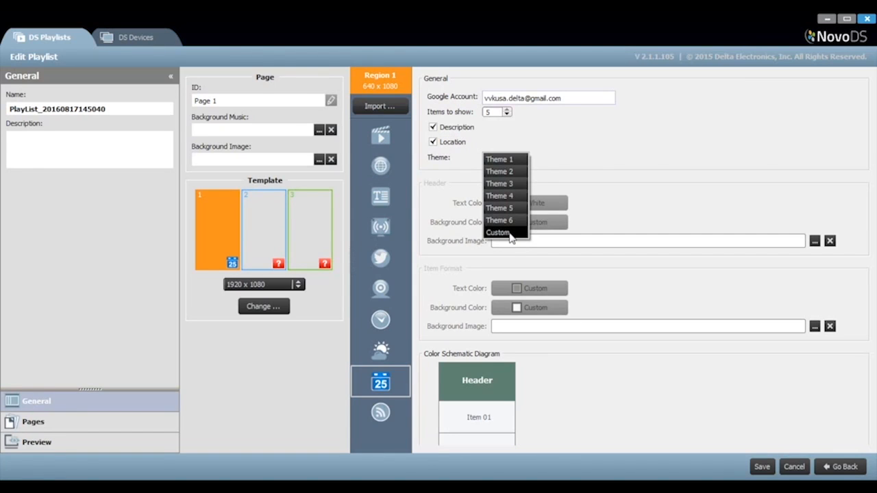
click(514, 172)
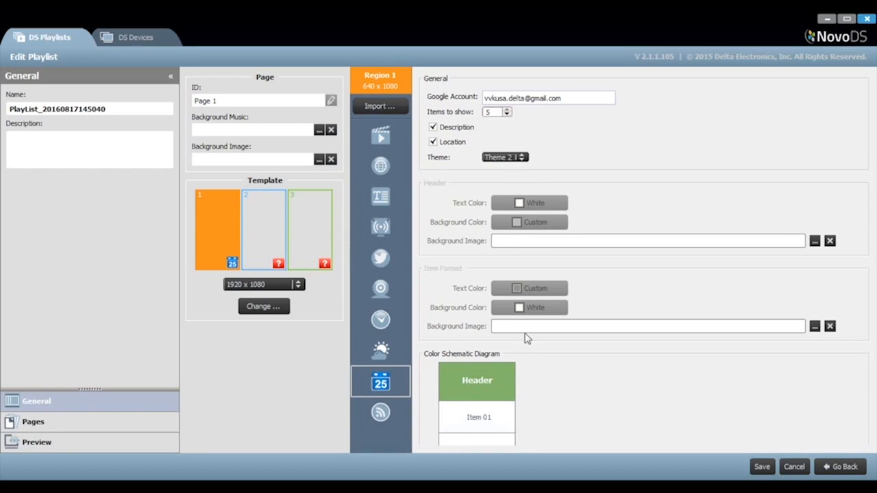
Try the Custom theme on Region 1's calendar, view its header and item text color choices, and return to Theme 2
click(519, 158)
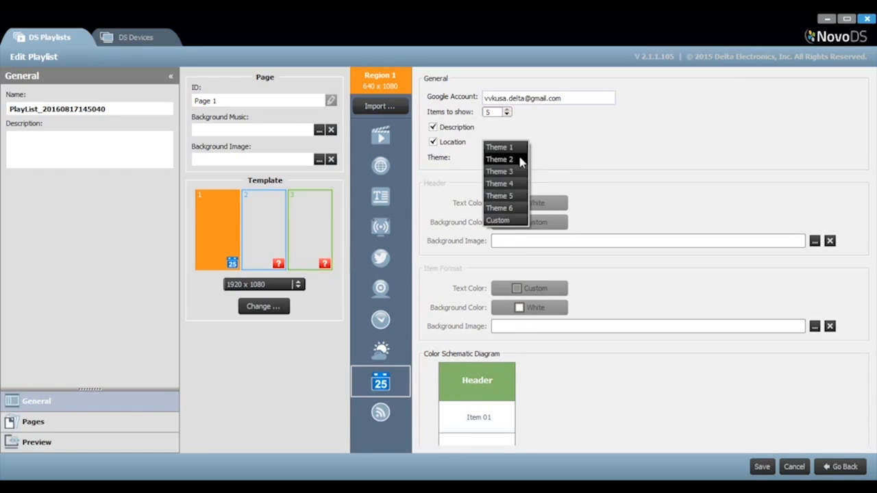
click(513, 223)
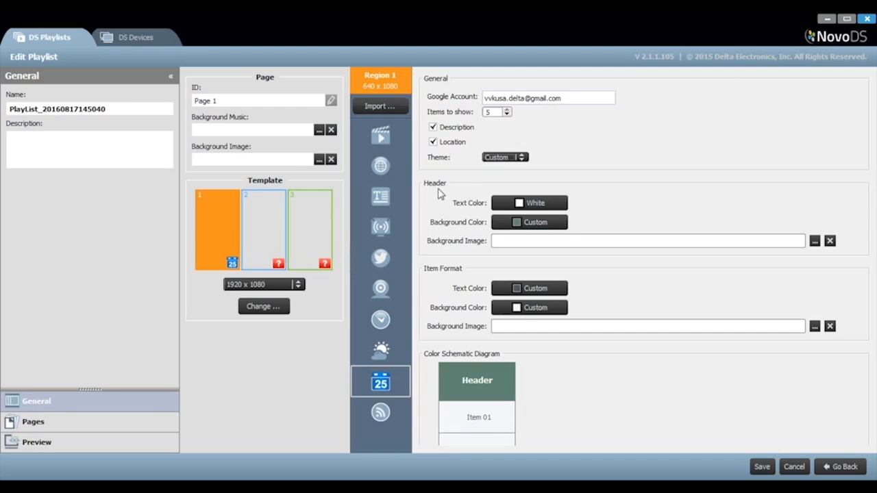
click(515, 202)
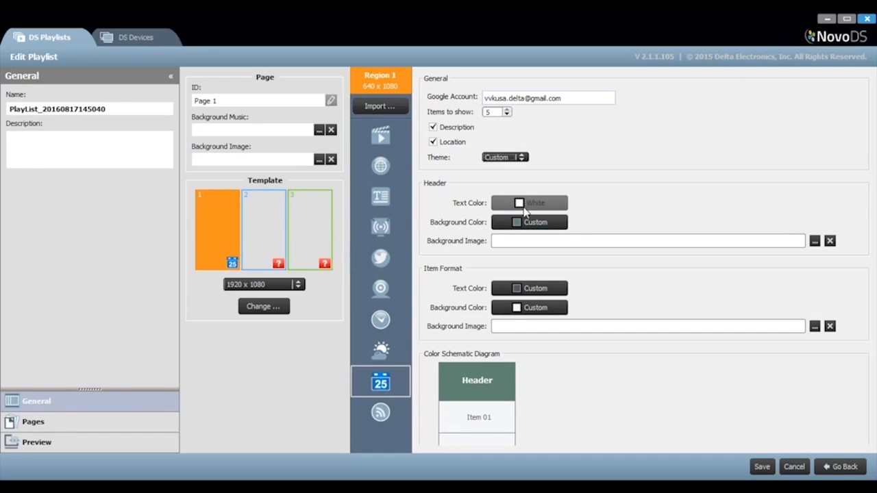
click(619, 215)
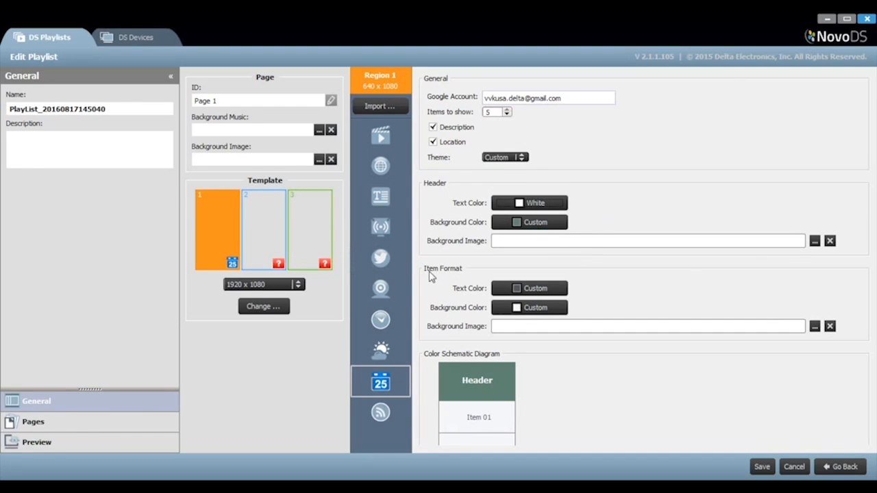
click(557, 288)
click(625, 297)
click(524, 158)
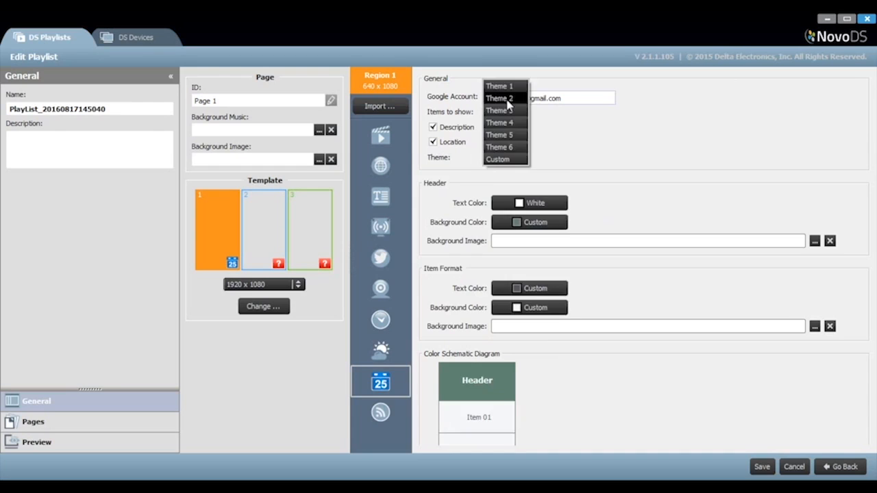
click(508, 104)
Save the playlist and play it on the preview device at 192.168.29.250
click(758, 467)
click(486, 260)
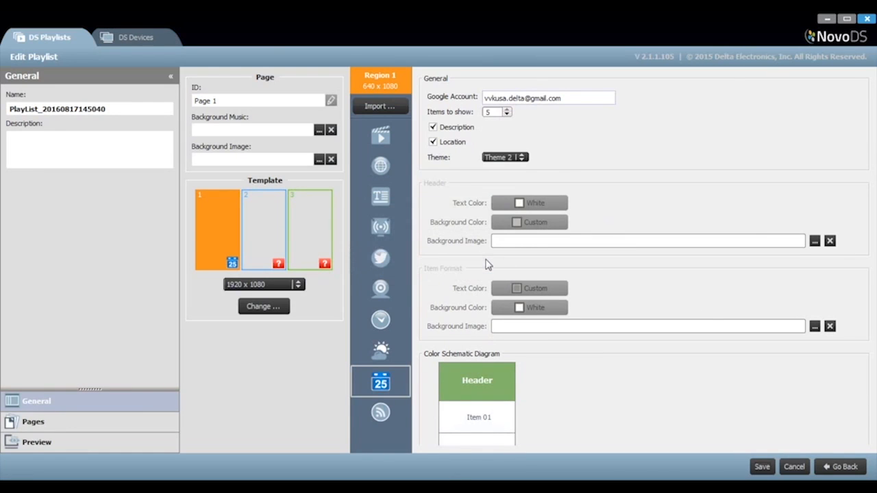
click(81, 438)
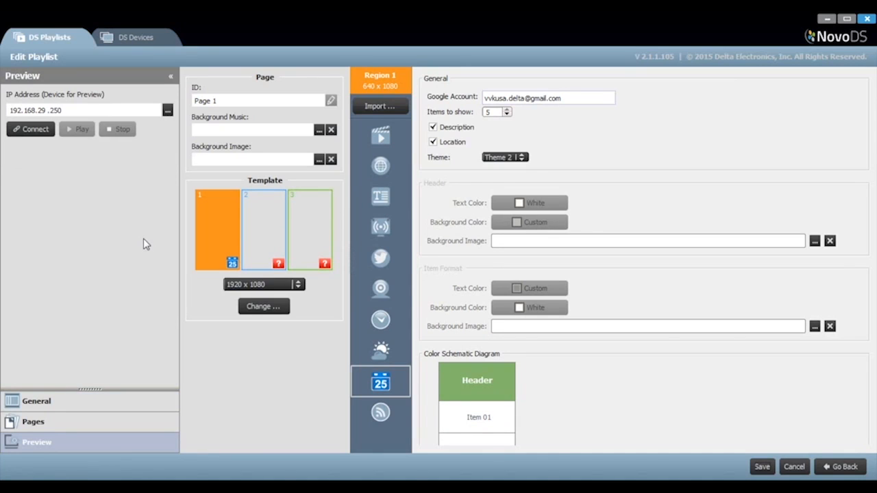
click(42, 128)
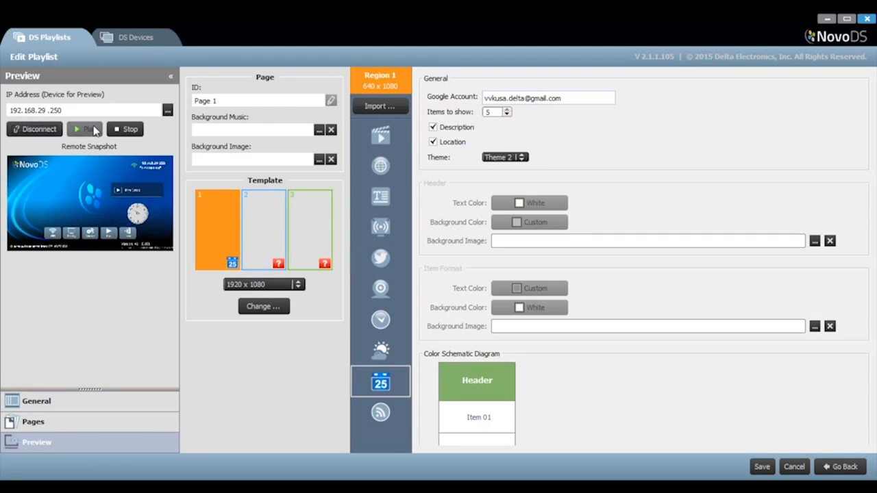
click(93, 129)
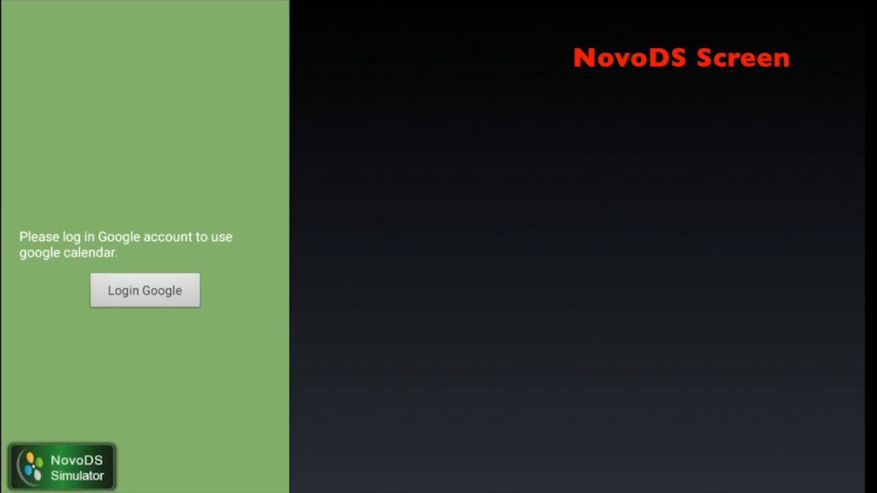
Start the Google login from the calendar region on the NovoDS screen and submit the account's e-mail
click(145, 290)
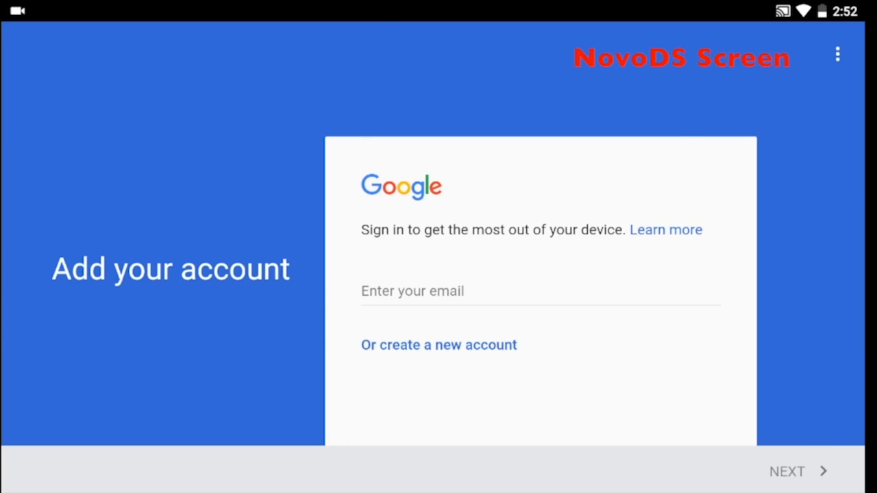
click(540, 291)
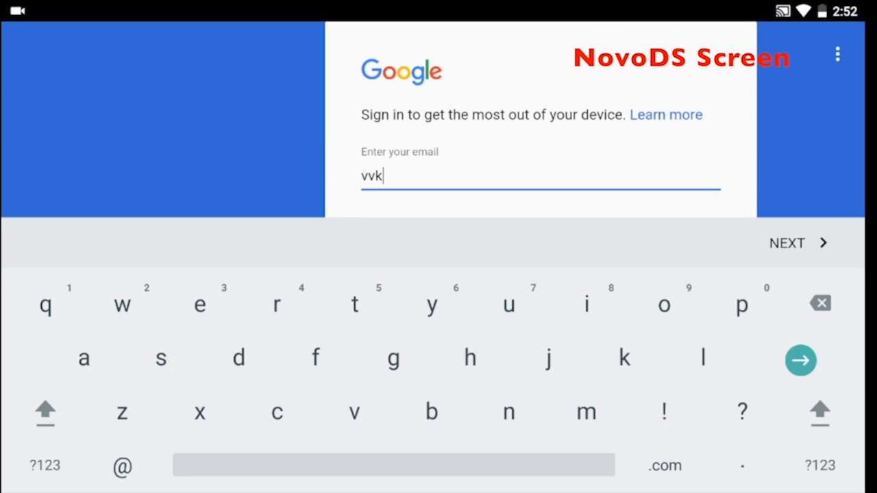
key(Return)
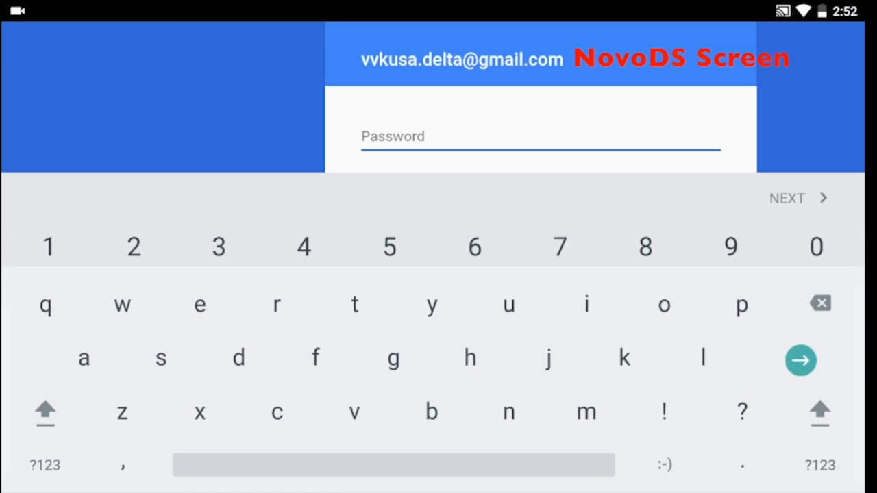
Complete the Google sign-in by entering the account password and turning off automatic backup of device data
key(Return)
click(788, 472)
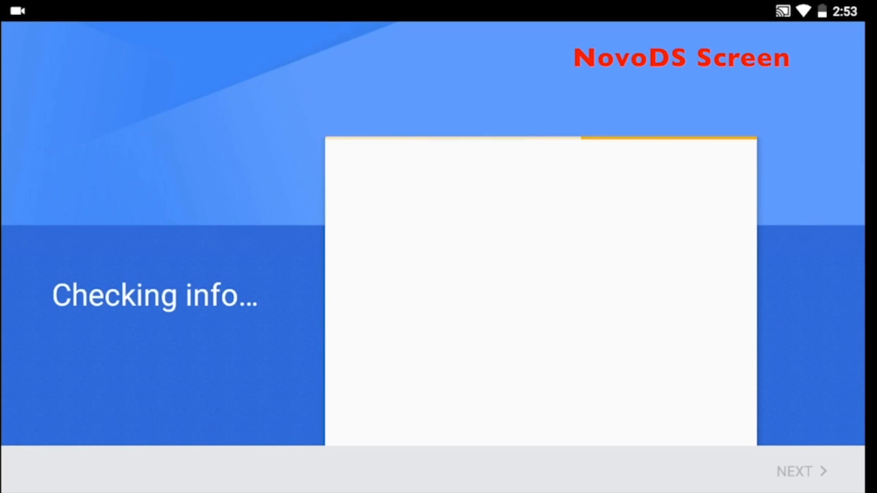
click(376, 286)
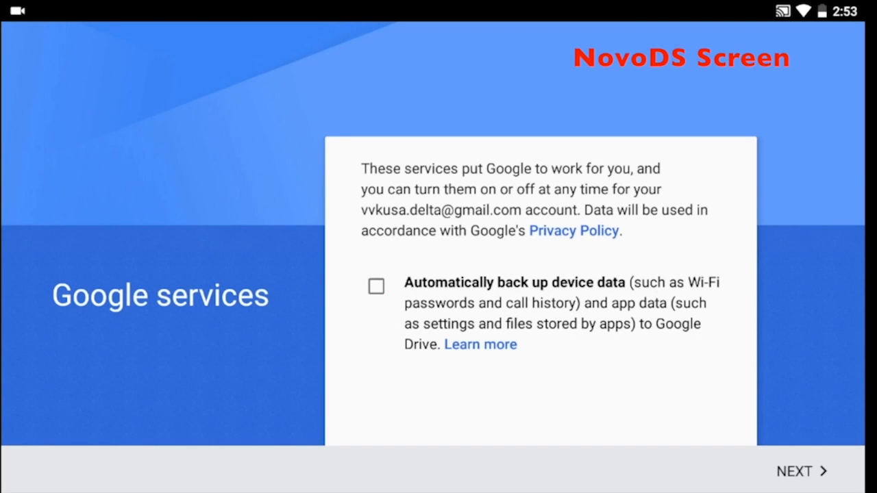
click(802, 472)
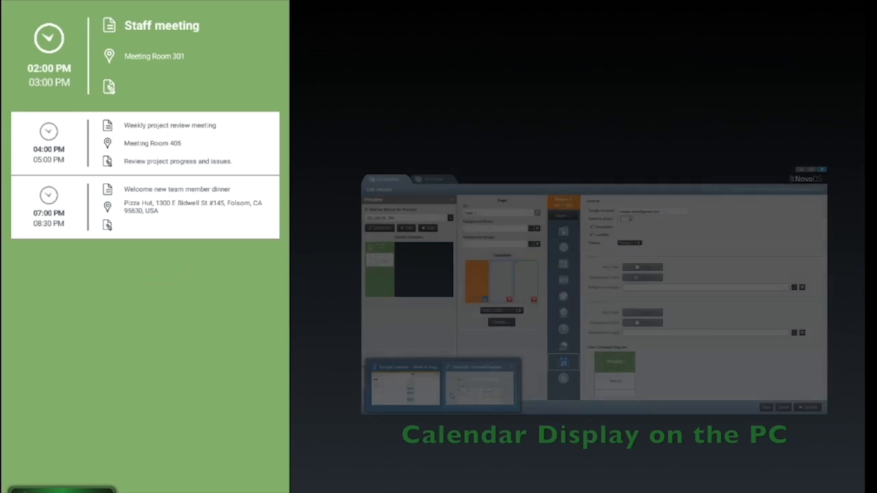